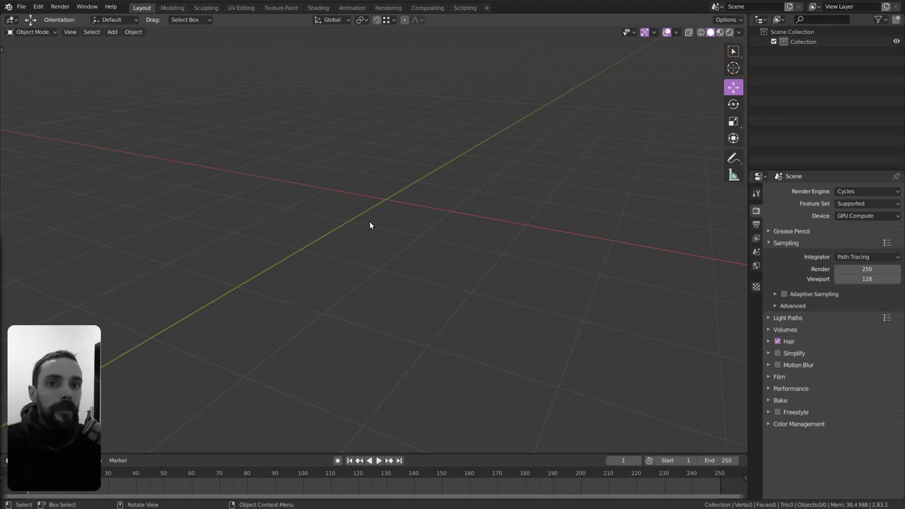
# Expand the Light Paths and Simplify render settings sections.
pyautogui.keyDown('ctrl'); pyautogui.moveTo(369, 222); pyautogui.dragTo(375, 224, button='middle'); pyautogui.keyUp('ctrl')
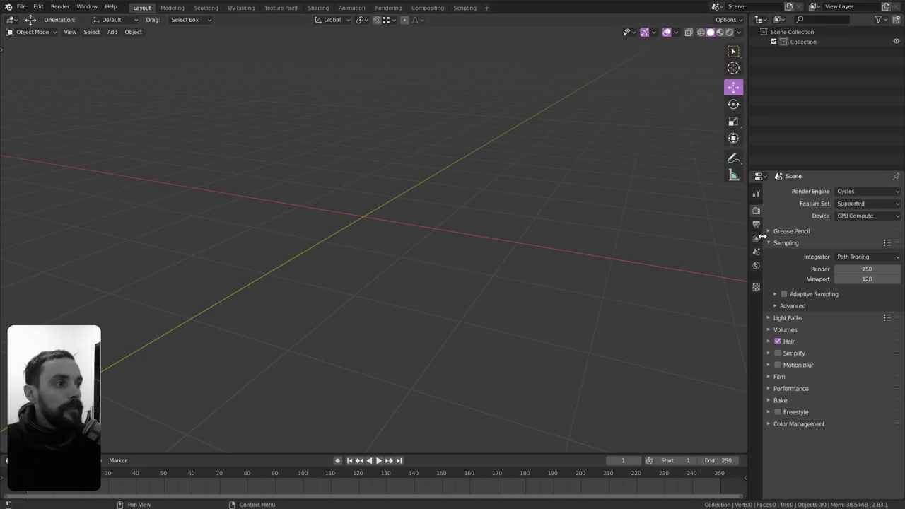
pyautogui.click(782, 318)
pyautogui.scroll(-3, 775, 431)
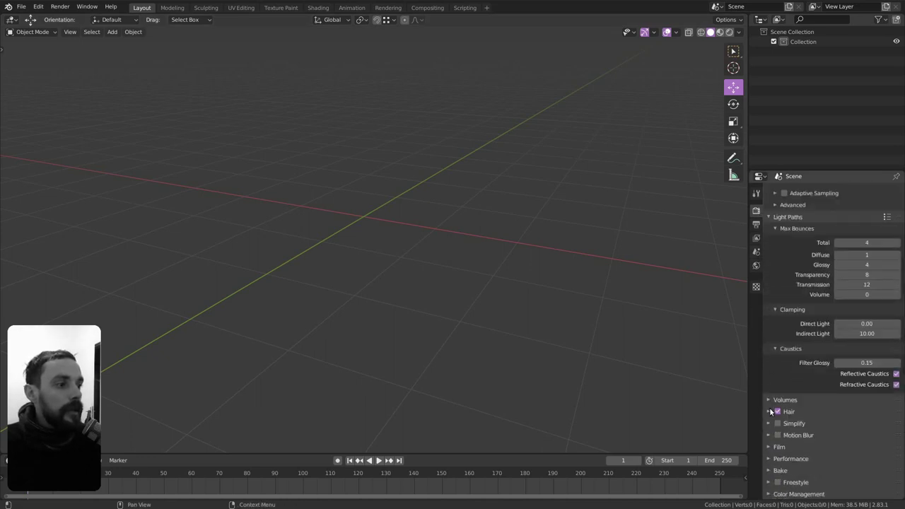
pyautogui.scroll(-3, 777, 452)
pyautogui.click(806, 426)
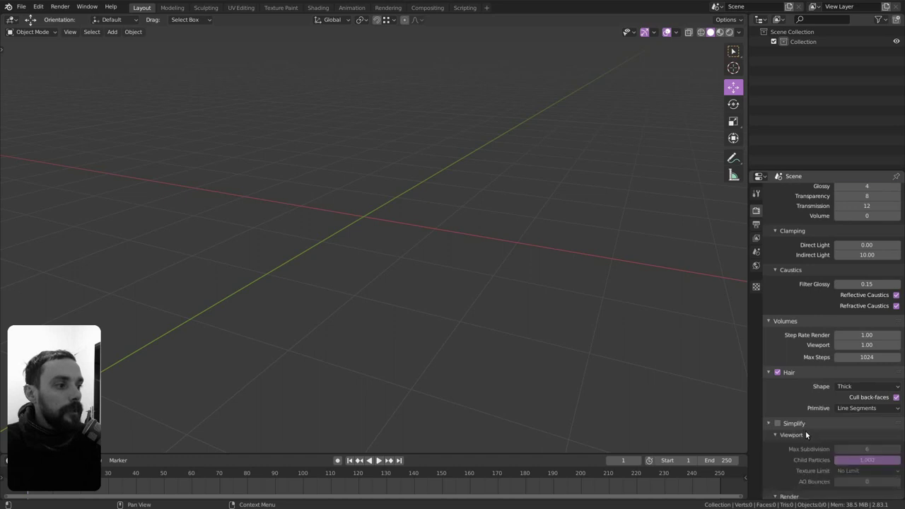
pyautogui.scroll(2, 792, 319)
pyautogui.scroll(2, 788, 283)
pyautogui.scroll(1, 785, 283)
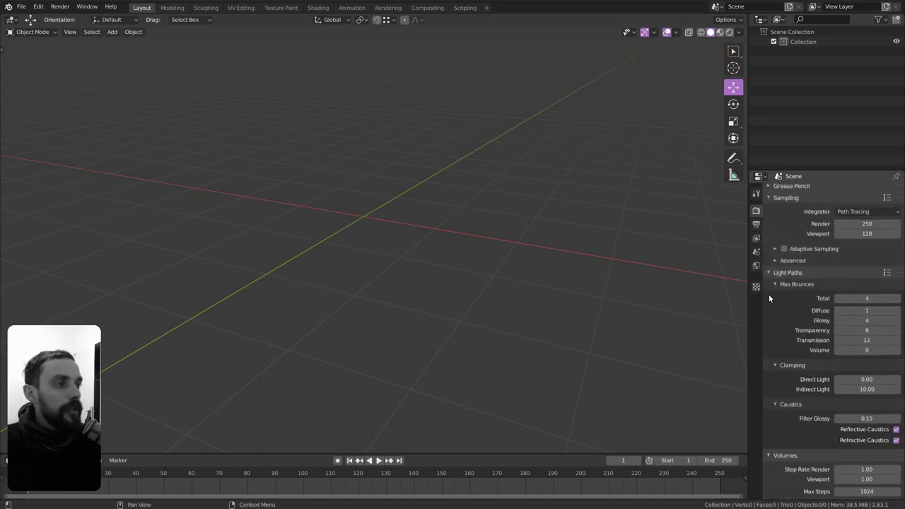
pyautogui.scroll(1, 792, 279)
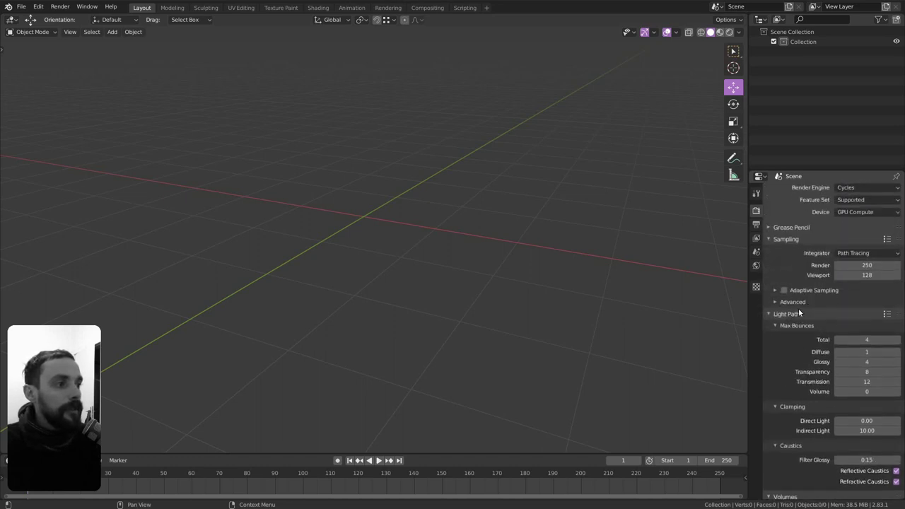
# Open Grease Pencil, Light Paths, Simplify, Volumes and Sampling one at a time, then collapse them.
pyautogui.click(787, 239)
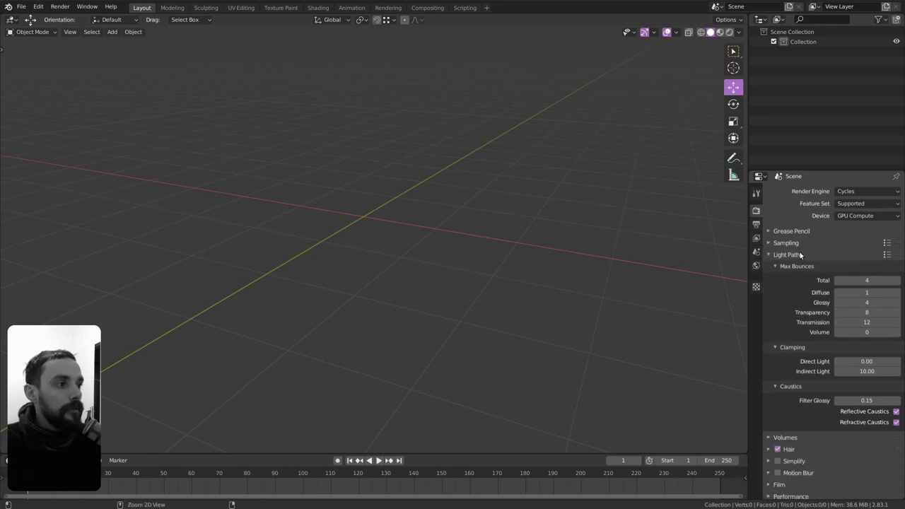
pyautogui.keyDown('ctrl'); pyautogui.click(795, 231); pyautogui.keyUp('ctrl')
pyautogui.keyDown('ctrl'); pyautogui.click(799, 272); pyautogui.keyUp('ctrl')
pyautogui.keyDown('ctrl'); pyautogui.click(802, 459); pyautogui.keyUp('ctrl')
pyautogui.keyDown('ctrl'); pyautogui.click(797, 267); pyautogui.keyUp('ctrl')
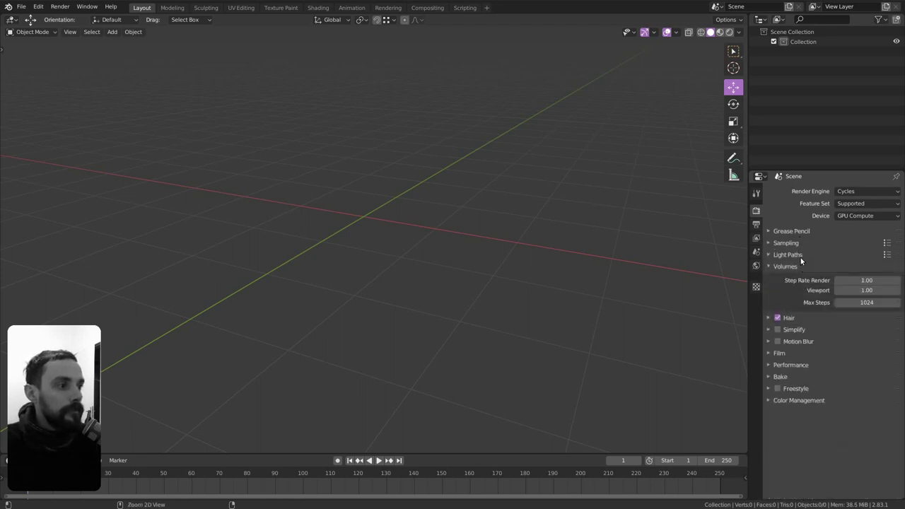
pyautogui.keyDown('ctrl'); pyautogui.click(801, 254); pyautogui.keyUp('ctrl')
pyautogui.keyDown('ctrl'); pyautogui.click(802, 242); pyautogui.keyUp('ctrl')
pyautogui.keyDown('ctrl'); pyautogui.click(801, 232); pyautogui.keyUp('ctrl')
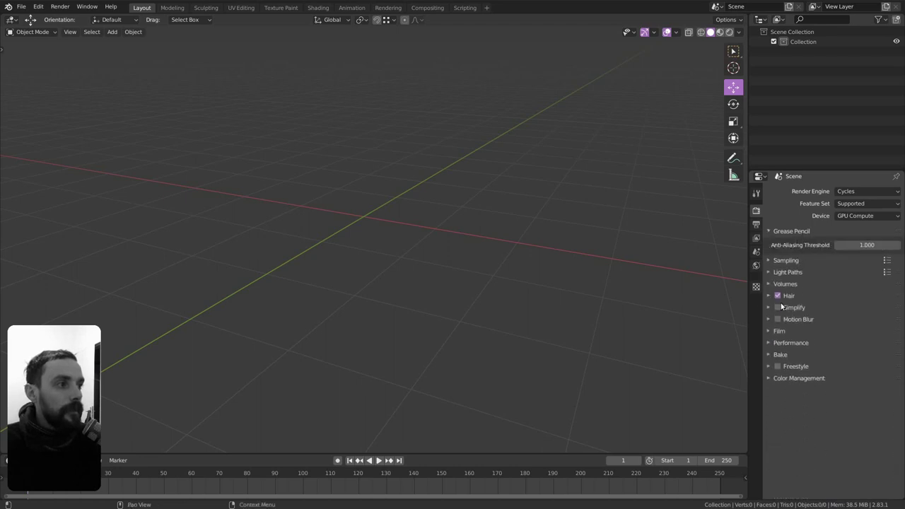
pyautogui.click(769, 262)
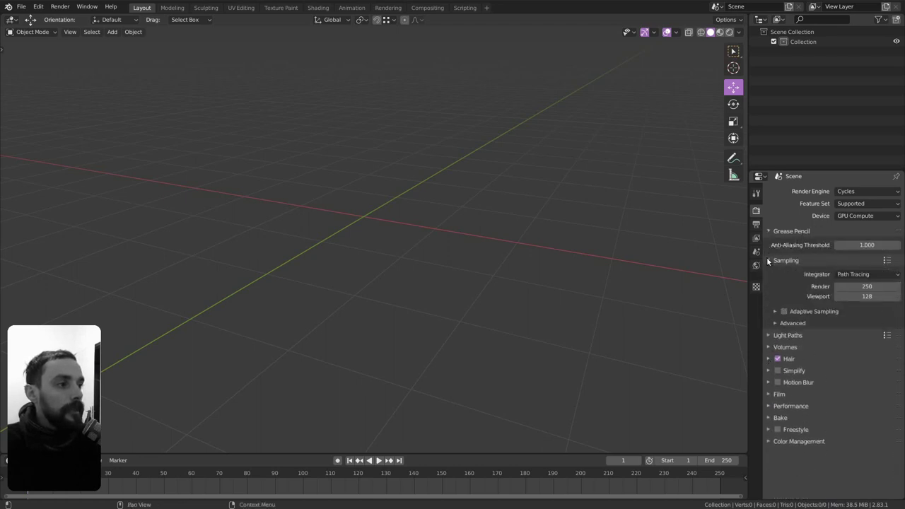
pyautogui.click(769, 261)
pyautogui.click(769, 231)
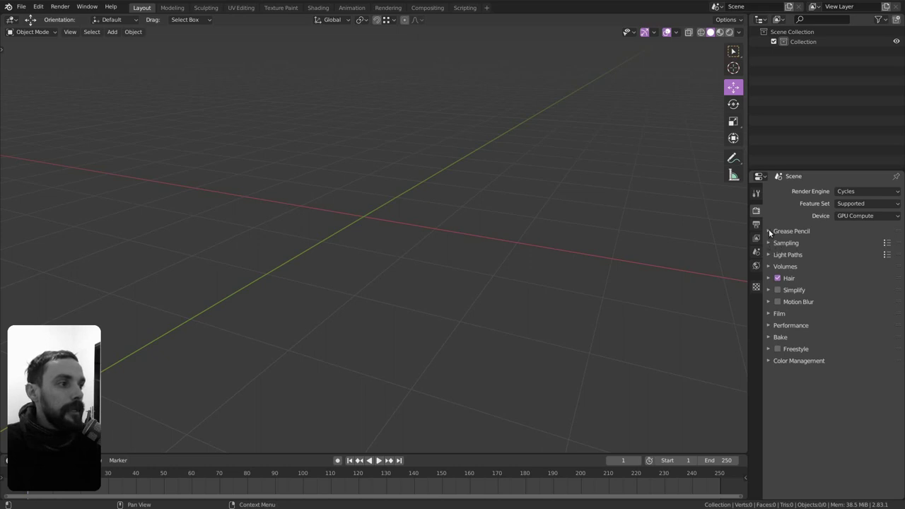
# Expand several render sections including Film, then collapse every section in one sweep.
pyautogui.moveTo(768, 233)
pyautogui.mouseDown()
pyautogui.moveTo(770, 426)
pyautogui.moveTo(774, 301)
pyautogui.mouseUp()
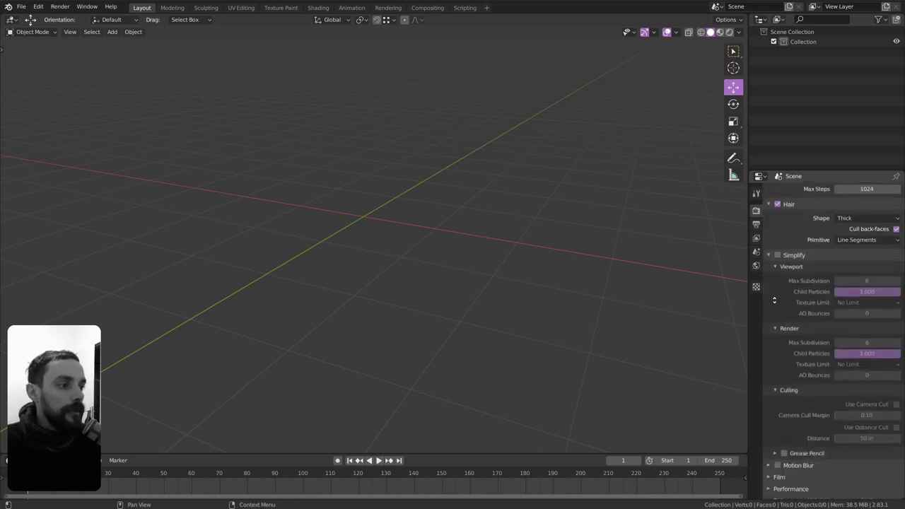
pyautogui.click(767, 423)
pyautogui.scroll(4, 778, 425)
pyautogui.scroll(8, 791, 433)
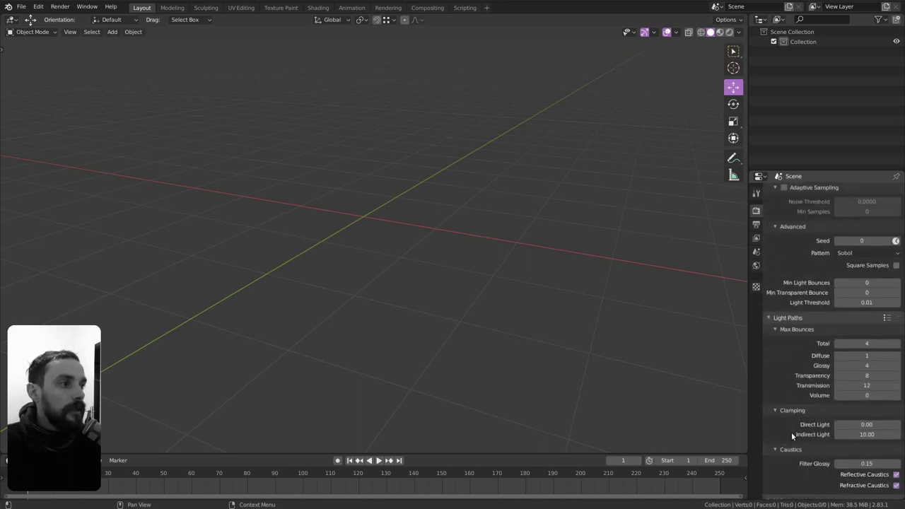
pyautogui.scroll(5, 791, 432)
pyautogui.moveTo(770, 237)
pyautogui.mouseDown()
pyautogui.moveTo(767, 230)
pyautogui.moveTo(771, 376)
pyautogui.mouseUp()
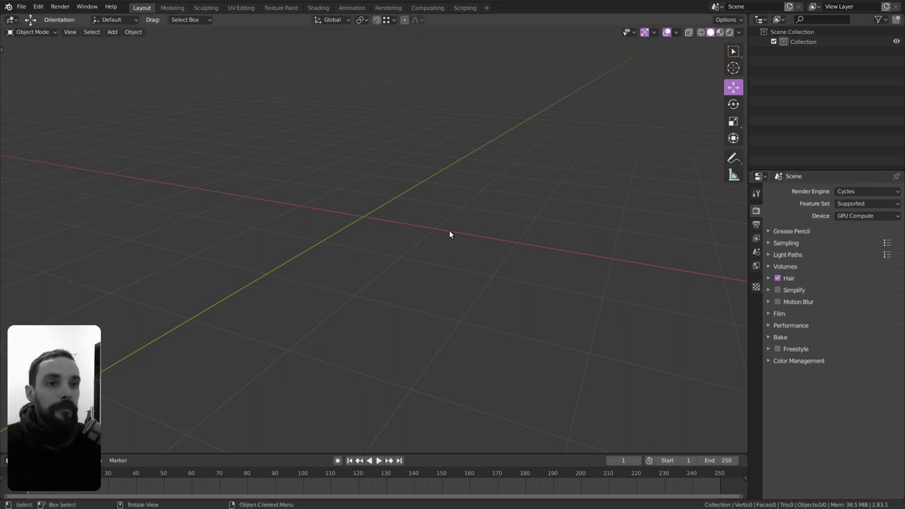
# Show the sidebar and Output properties, then enlarge the output panel, tool icons and tool options.
pyautogui.press('n')
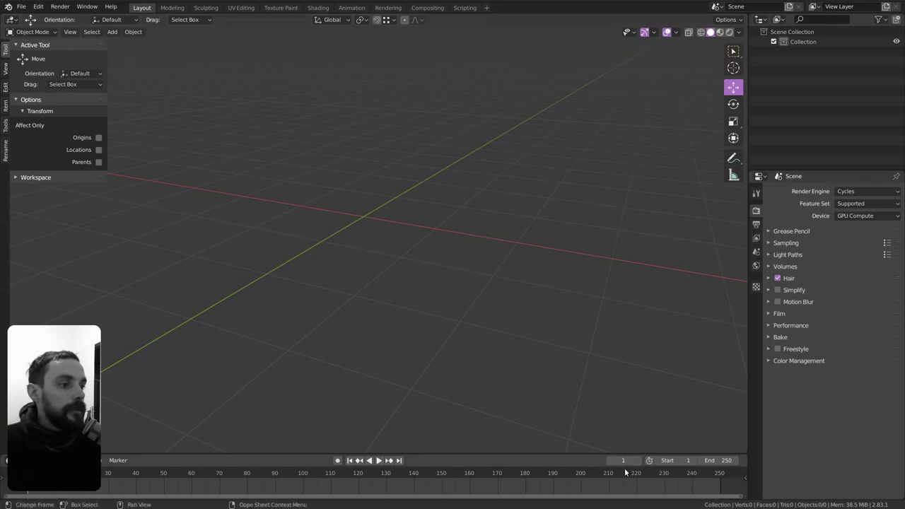
pyautogui.click(756, 225)
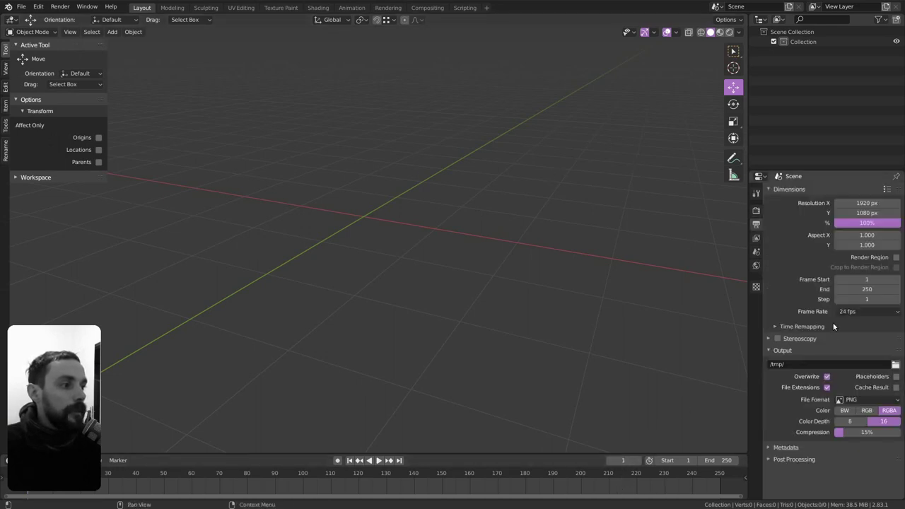
pyautogui.keyDown('ctrl'); pyautogui.moveTo(823, 343); pyautogui.dragTo(812, 271, button='middle'); pyautogui.keyUp('ctrl')
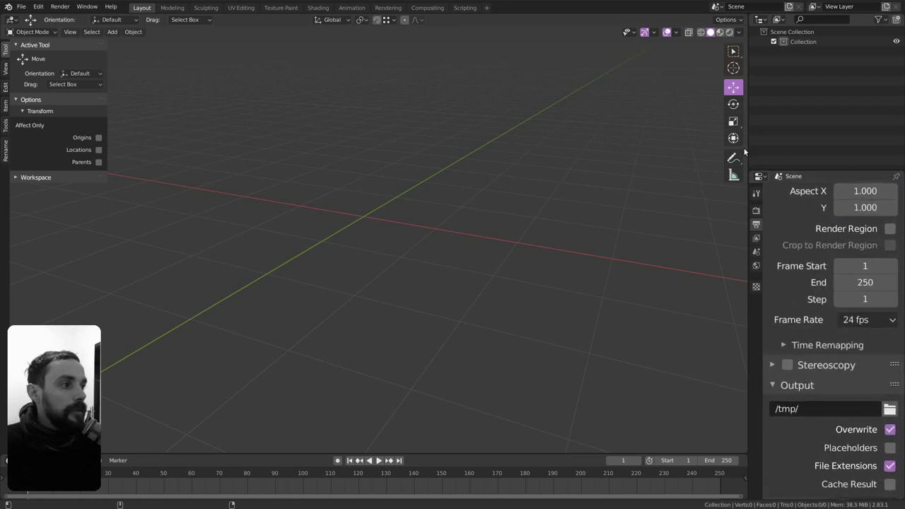
pyautogui.keyDown('ctrl'); pyautogui.moveTo(733, 184); pyautogui.dragTo(602, 139, button='middle'); pyautogui.keyUp('ctrl')
pyautogui.keyDown('ctrl'); pyautogui.moveTo(77, 126); pyautogui.dragTo(79, 92, button='middle'); pyautogui.keyUp('ctrl')
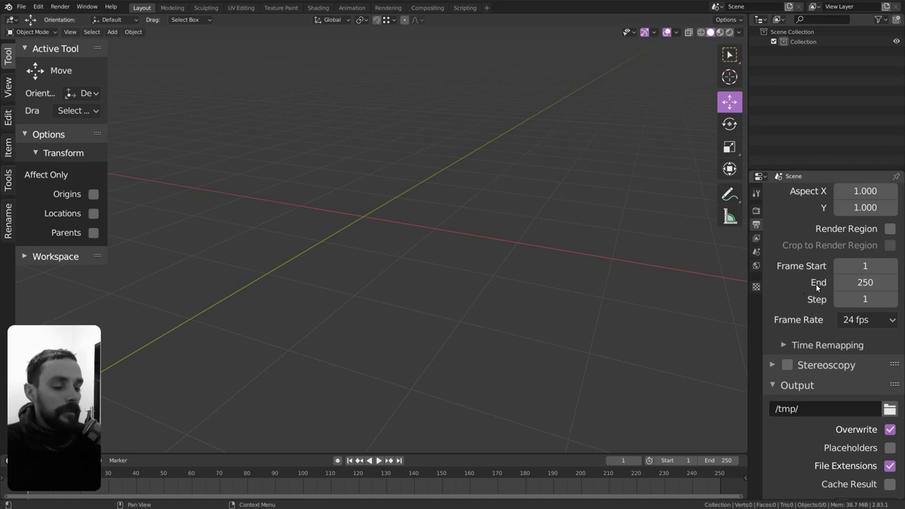
# Shrink those panels back to normal size and orbit the empty scene to a steeper angle.
pyautogui.keyDown('ctrl'); pyautogui.moveTo(816, 284); pyautogui.dragTo(823, 292, button='middle'); pyautogui.keyUp('ctrl')
pyautogui.keyDown('ctrl'); pyautogui.moveTo(728, 169); pyautogui.dragTo(733, 167, button='middle'); pyautogui.keyUp('ctrl')
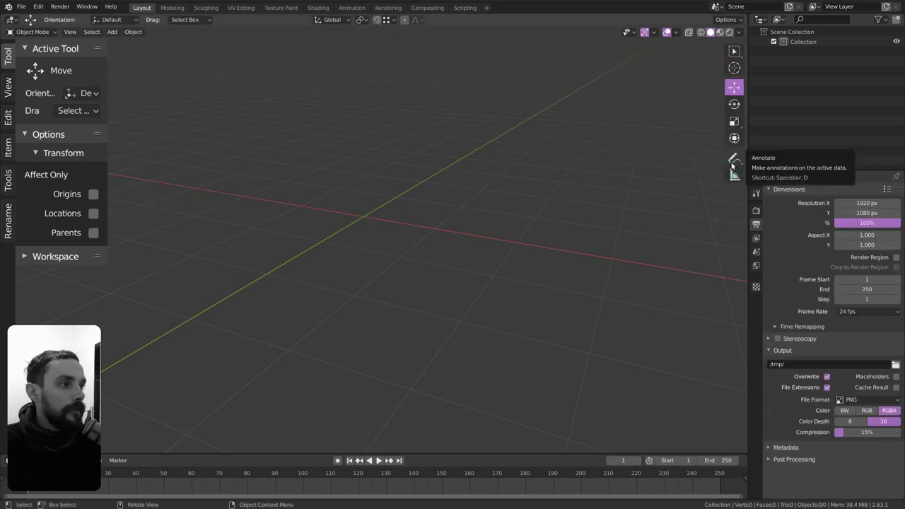
pyautogui.keyDown('ctrl'); pyautogui.moveTo(64, 125); pyautogui.dragTo(64, 139, button='middle'); pyautogui.keyUp('ctrl')
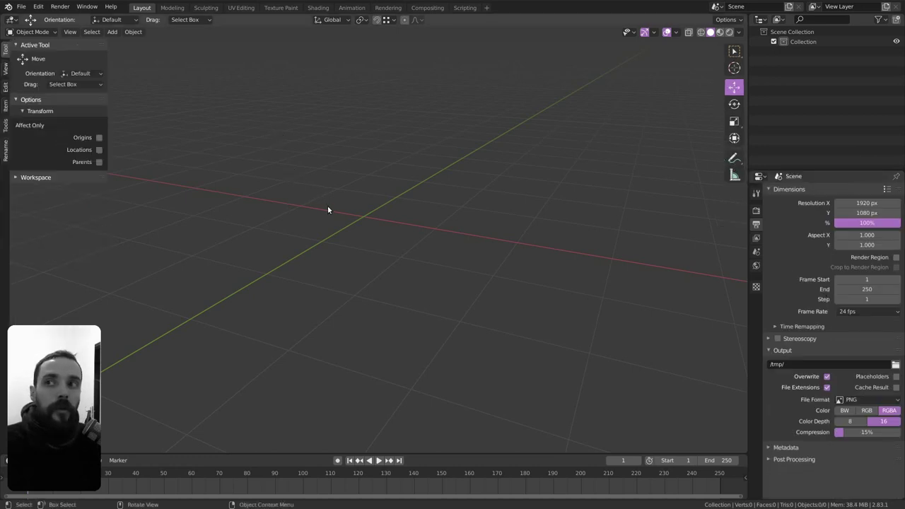
pyautogui.moveTo(327, 206); pyautogui.dragTo(322, 213, button='middle')
pyautogui.moveTo(342, 244)
pyautogui.mouseDown(button='middle')
pyautogui.moveTo(370, 250)
pyautogui.moveTo(370, 265)
pyautogui.moveTo(372, 220)
pyautogui.mouseUp(button='middle')
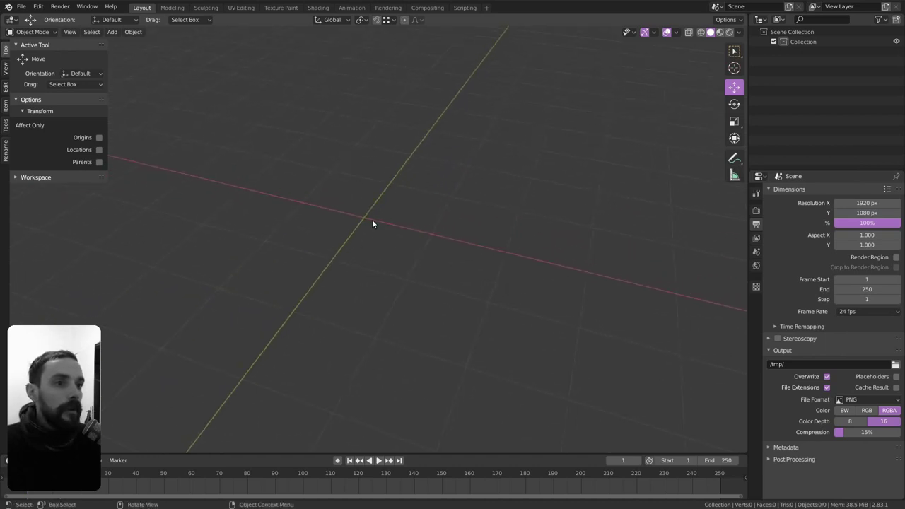
# Add a Suzanne monkey head to the scene.
pyautogui.hotkey('shift', 'a')
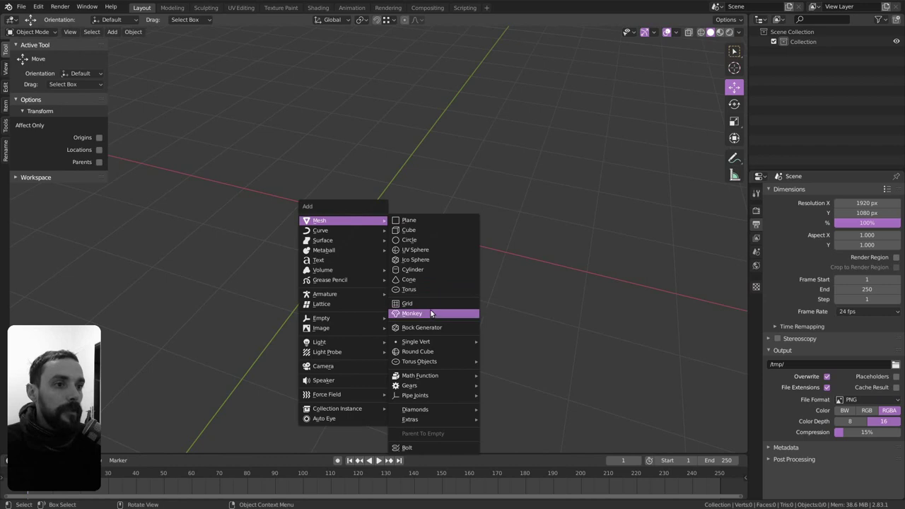
pyautogui.click(417, 313)
pyautogui.moveTo(423, 256); pyautogui.dragTo(398, 259, button='middle')
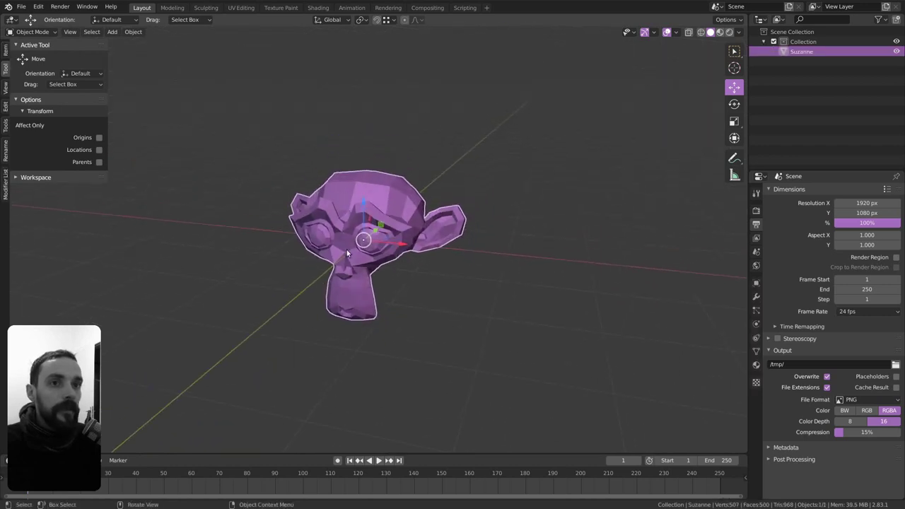
# Scale Suzanne wider along X, rotate it, and move it to a new position.
pyautogui.press('s')
pyautogui.press('x')
pyautogui.click(472, 281)
pyautogui.press('r')
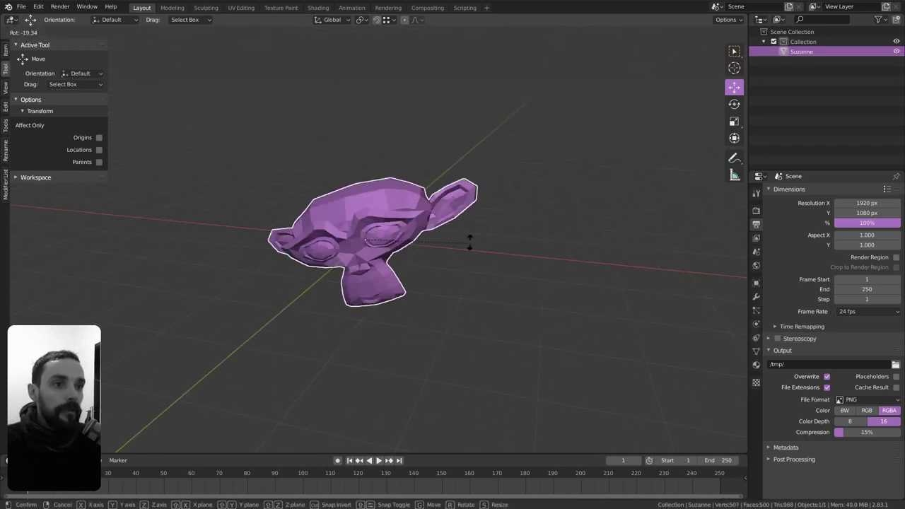
pyautogui.click(458, 226)
pyautogui.press('g')
pyautogui.click(443, 218)
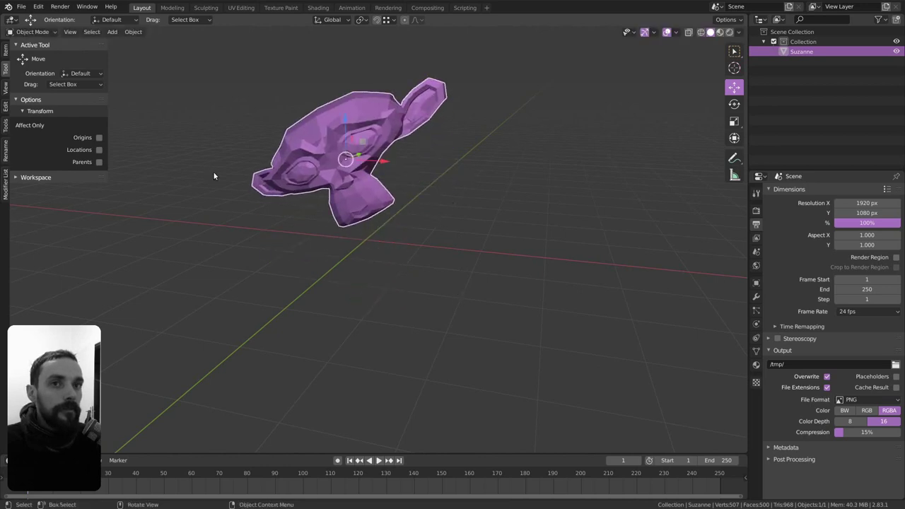
# Reset Suzanne's location, rotation and scale, then deselect it.
pyautogui.click(4, 51)
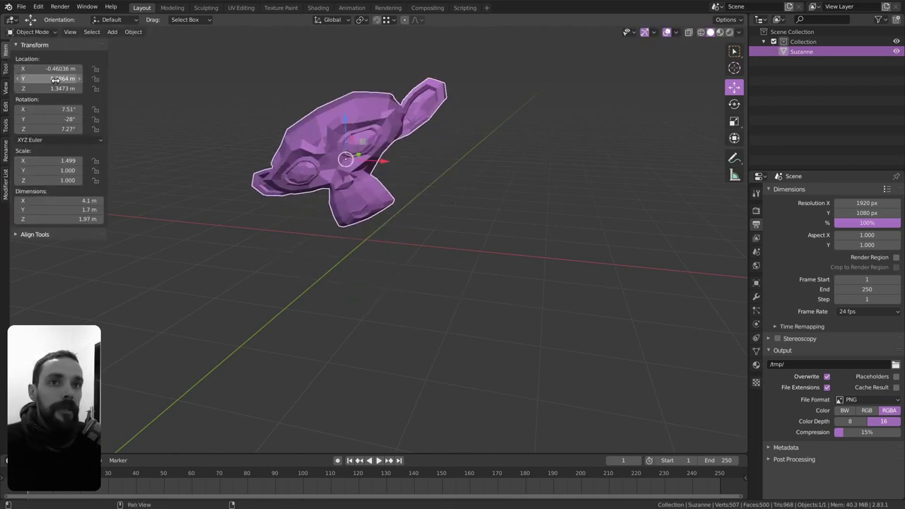
pyautogui.press('BackSpace')
pyautogui.press('BackSpace')
pyautogui.press('BackSpace')
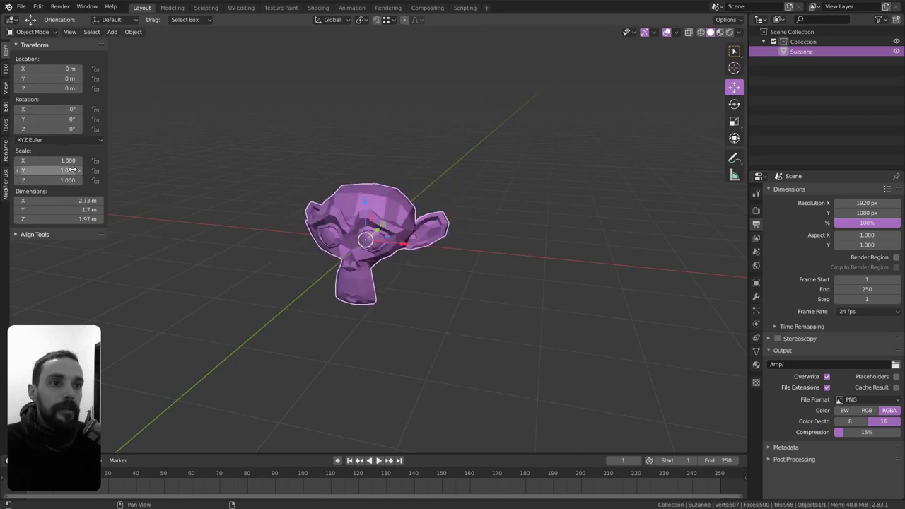
pyautogui.moveTo(368, 234); pyautogui.dragTo(417, 241, button='middle')
pyautogui.hotkey('alt', 'a')
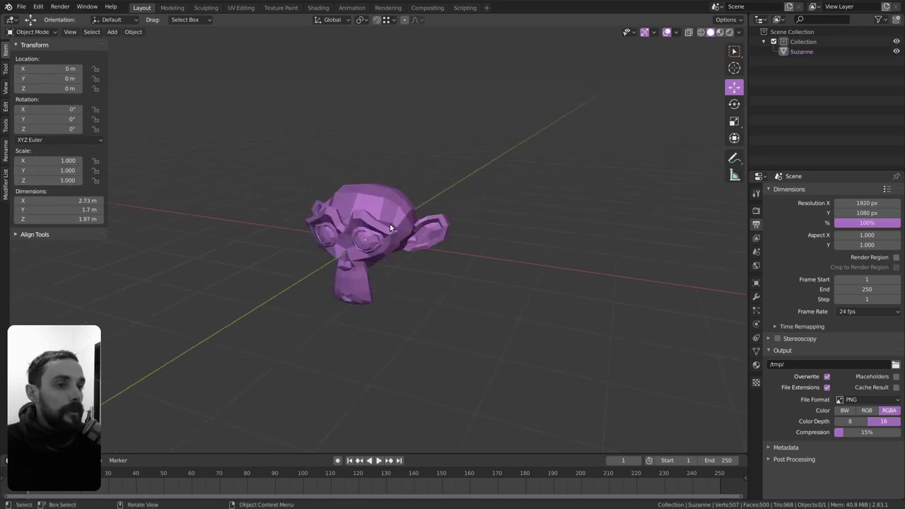
# Show the Render properties and expand the Sampling section.
pyautogui.click(756, 210)
pyautogui.click(789, 230)
pyautogui.click(790, 231)
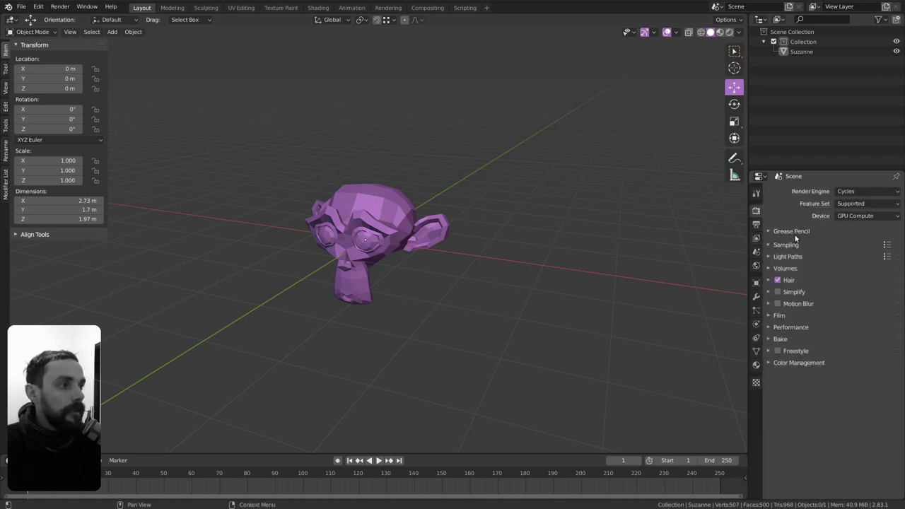
pyautogui.click(793, 244)
pyautogui.scroll(-1, 812, 266)
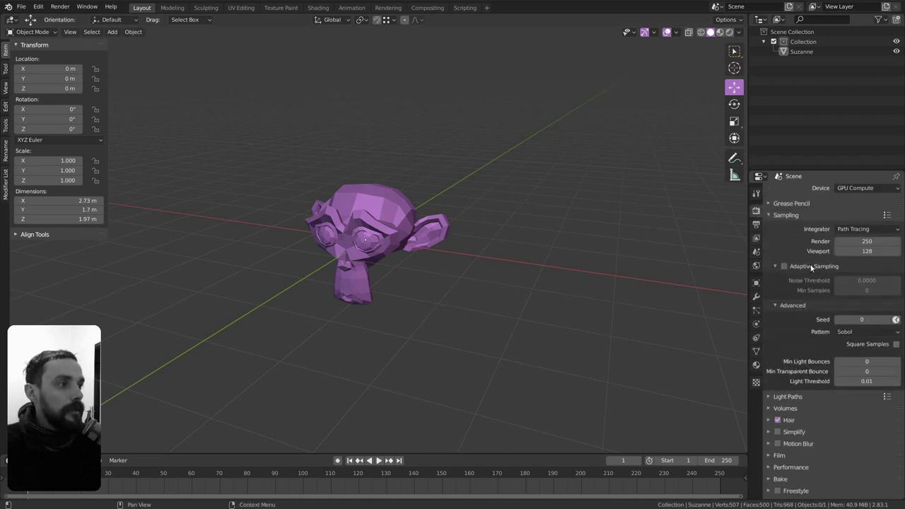
# Enter 128 render samples, then reset render and viewport samples to defaults 128 and 32.
pyautogui.click(858, 241)
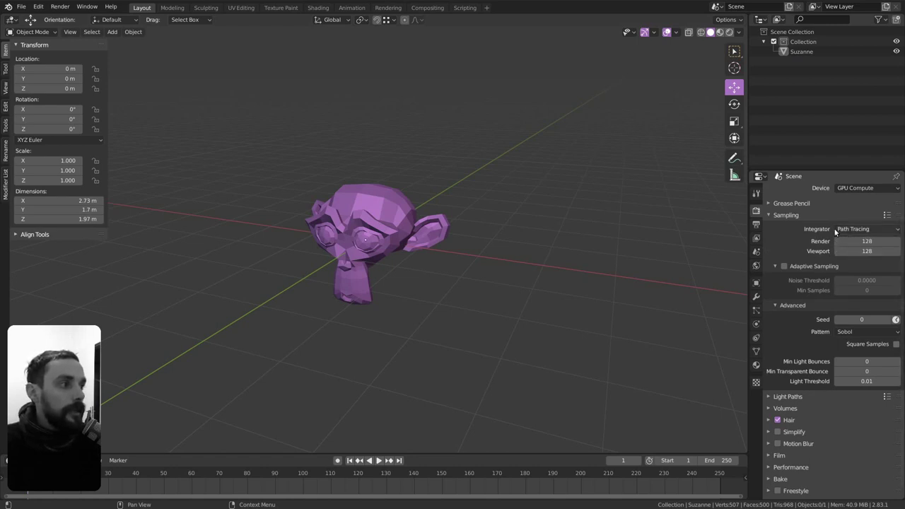
pyautogui.write('128')
pyautogui.moveTo(858, 241); pyautogui.dragTo(892, 241)
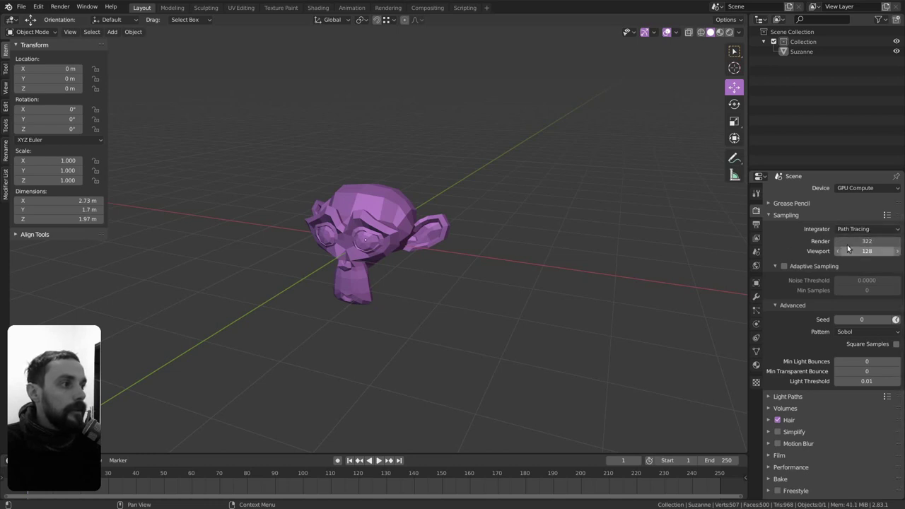
pyautogui.rightClick(853, 241)
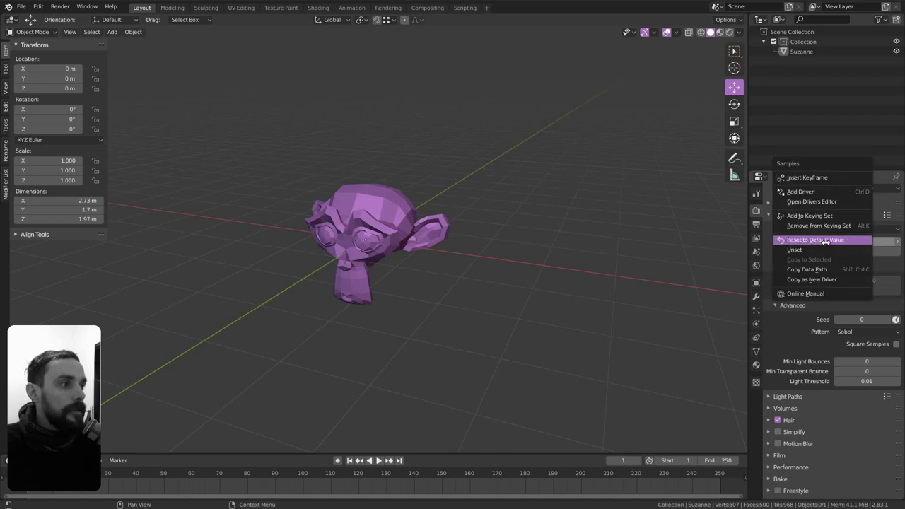
pyautogui.click(832, 241)
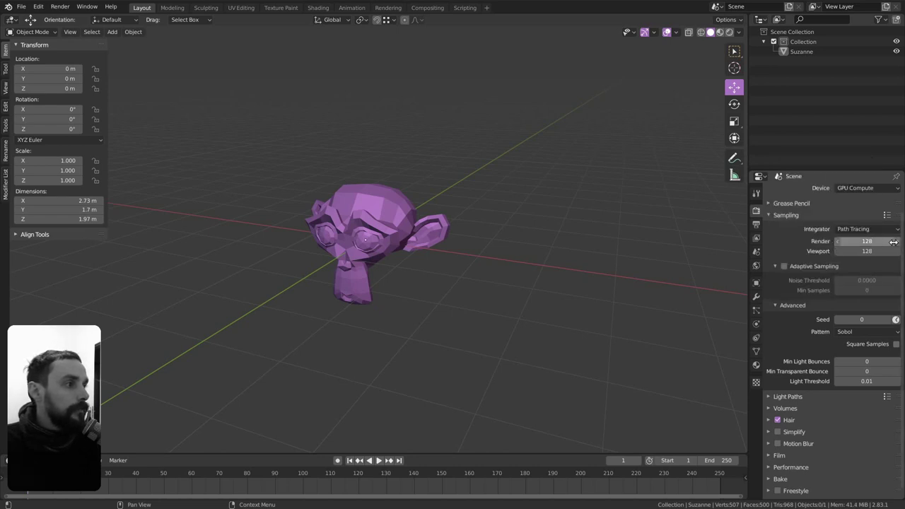
pyautogui.rightClick(872, 253)
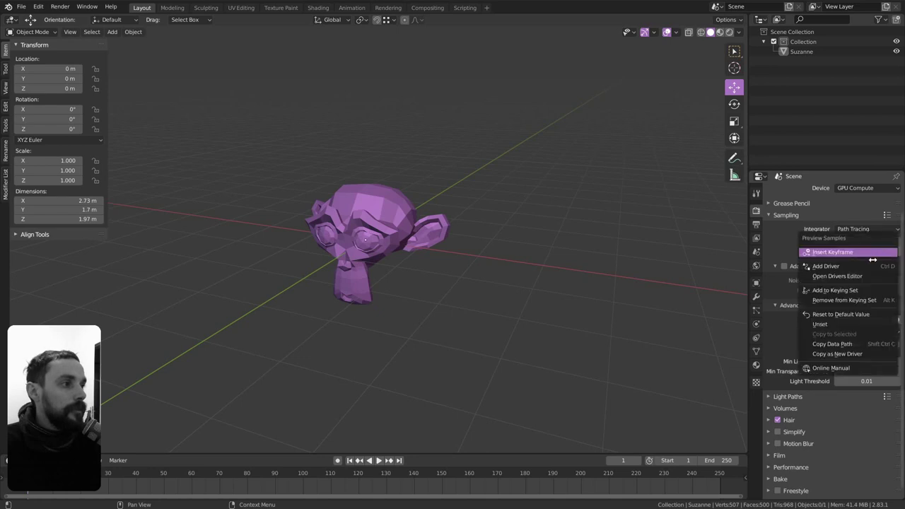
pyautogui.click(864, 314)
pyautogui.moveTo(513, 238)
pyautogui.mouseDown(button='middle')
pyautogui.moveTo(497, 234)
pyautogui.moveTo(517, 225)
pyautogui.moveTo(499, 237)
pyautogui.mouseUp(button='middle')
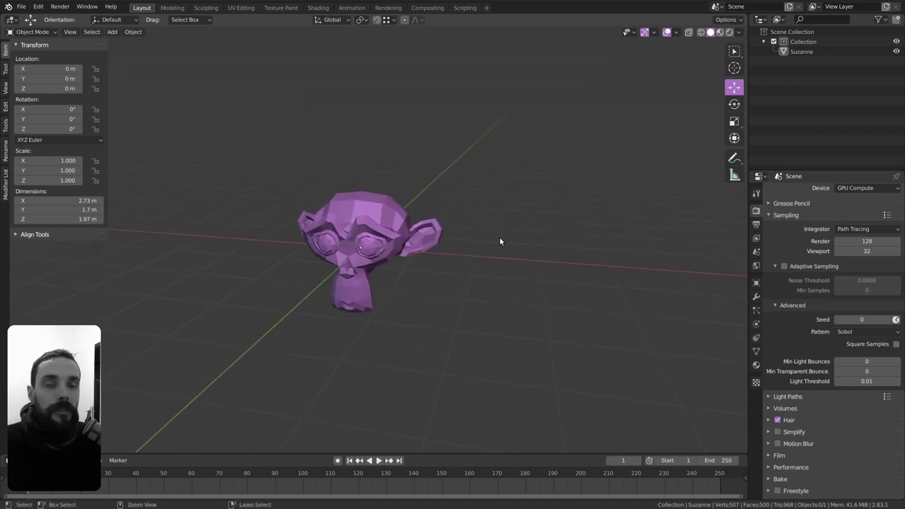
# Select Suzanne and move it along the Y axis.
pyautogui.press('a')
pyautogui.moveTo(416, 250); pyautogui.dragTo(384, 261, button='middle')
pyautogui.moveTo(443, 310)
pyautogui.mouseDown(button='middle')
pyautogui.moveTo(423, 317)
pyautogui.moveTo(368, 240)
pyautogui.moveTo(377, 198)
pyautogui.mouseUp(button='middle')
pyautogui.press('g')
pyautogui.press('y')
pyautogui.click(384, 327)
# Duplicate Suzanne twice, placing one copy near the centre and one to the right.
pyautogui.hotkey('shift', 'd')
pyautogui.click(370, 239)
pyautogui.hotkey('shift', 'd')
pyautogui.click(542, 224)
# Box-select all three monkey heads.
pyautogui.moveTo(541, 224)
pyautogui.mouseDown(button='middle')
pyautogui.moveTo(568, 279)
pyautogui.moveTo(495, 191)
pyautogui.mouseUp(button='middle')
pyautogui.press('b')
pyautogui.moveTo(242, 123); pyautogui.dragTo(563, 360)
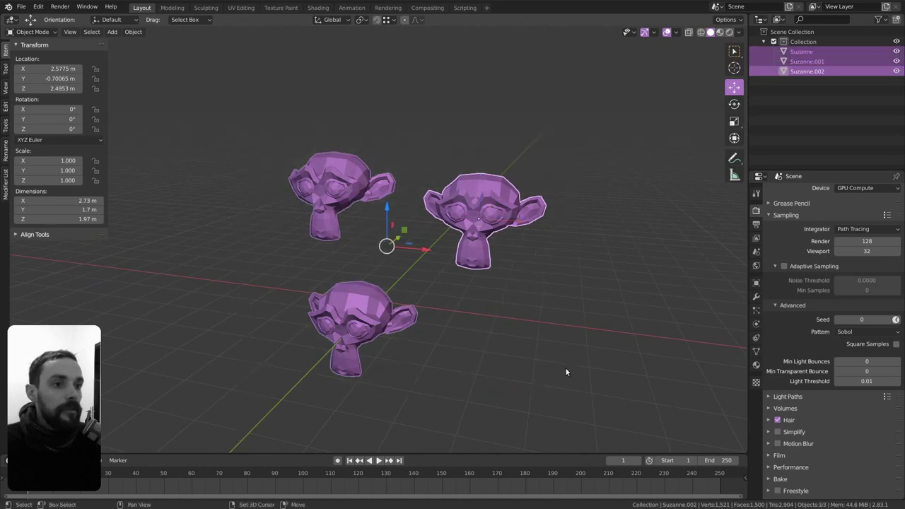
pyautogui.moveTo(563, 361); pyautogui.dragTo(480, 285, button='middle')
# Make the left head active and slide all three along X, ending at X -0.81928 m.
pyautogui.keyDown('shift'); pyautogui.click(284, 183); pyautogui.keyUp('shift')
pyautogui.moveTo(284, 183)
pyautogui.mouseDown(button='middle')
pyautogui.moveTo(277, 191)
pyautogui.moveTo(320, 199)
pyautogui.moveTo(310, 198)
pyautogui.mouseUp(button='middle')
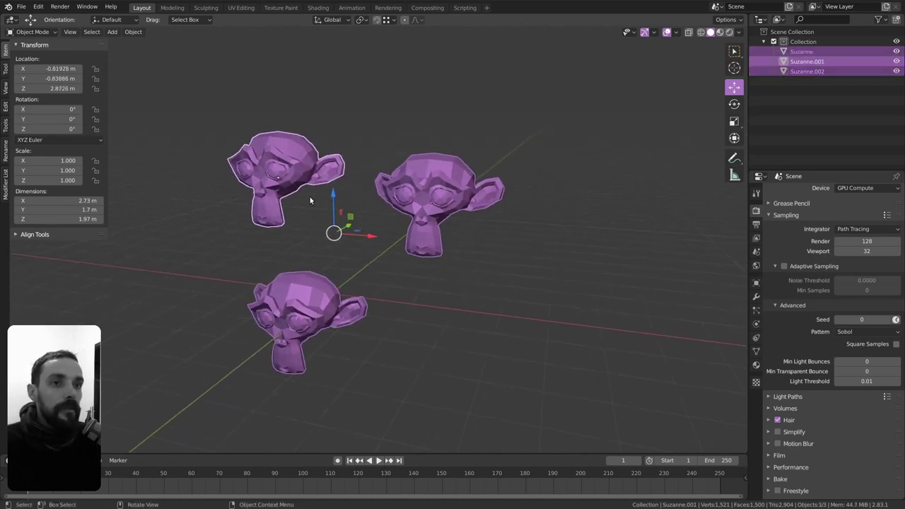
pyautogui.moveTo(399, 225); pyautogui.dragTo(389, 196, button='middle')
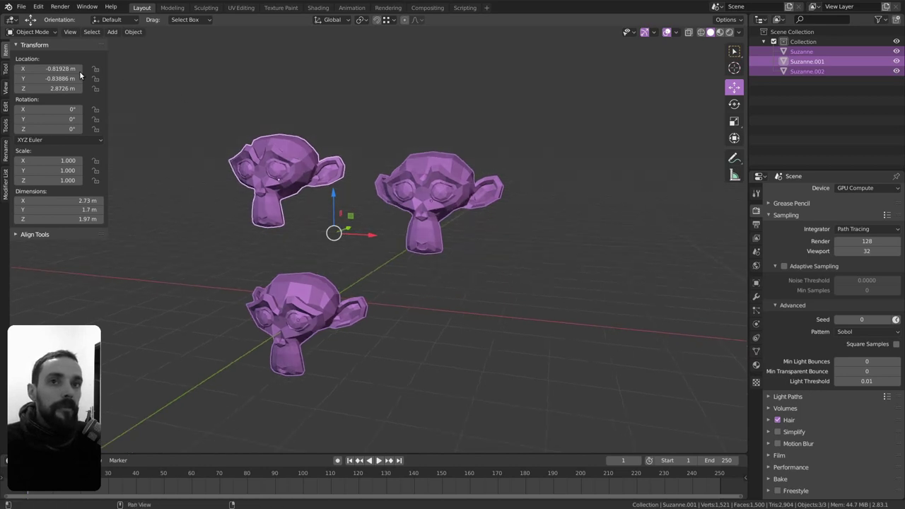
pyautogui.moveTo(49, 68)
pyautogui.mouseDown()
pyautogui.moveTo(4, 86)
pyautogui.moveTo(173, 124)
pyautogui.mouseUp()
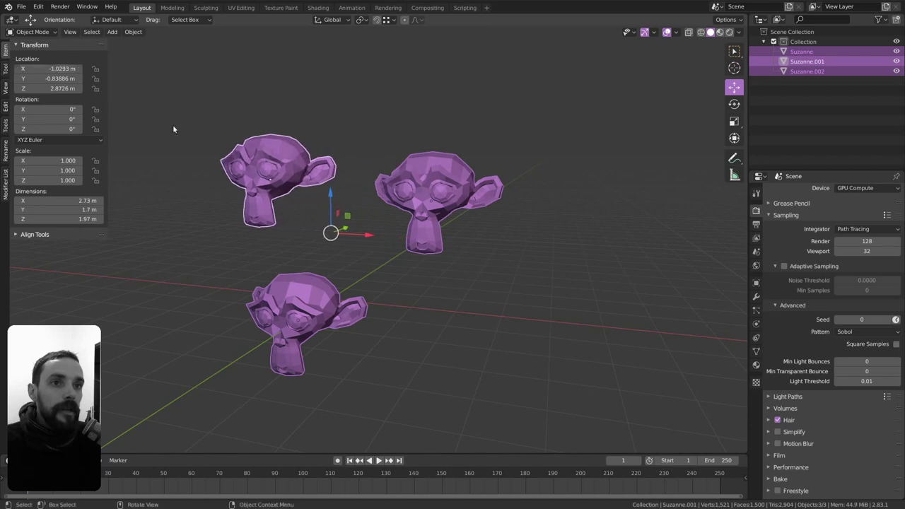
pyautogui.moveTo(414, 164); pyautogui.dragTo(382, 176, button='middle')
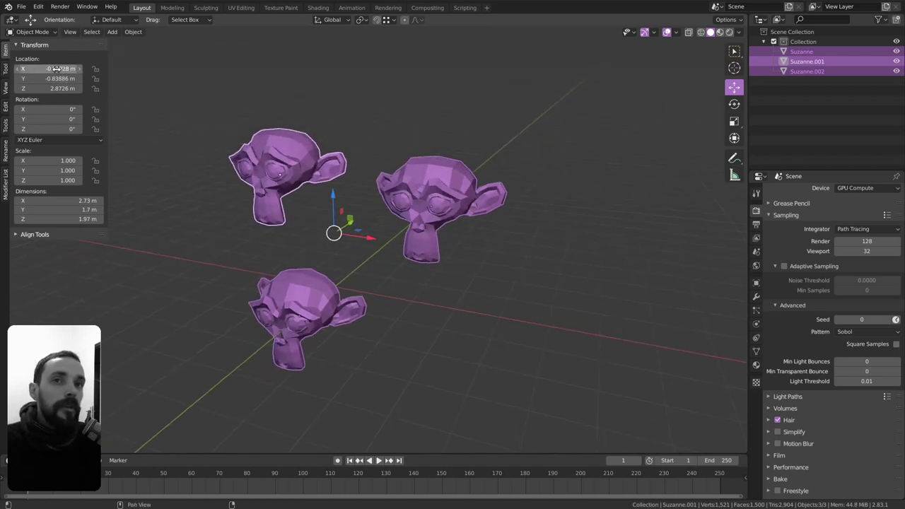
pyautogui.moveTo(51, 68)
pyautogui.mouseDown()
pyautogui.moveTo(84, 66)
pyautogui.moveTo(181, 108)
pyautogui.mouseUp()
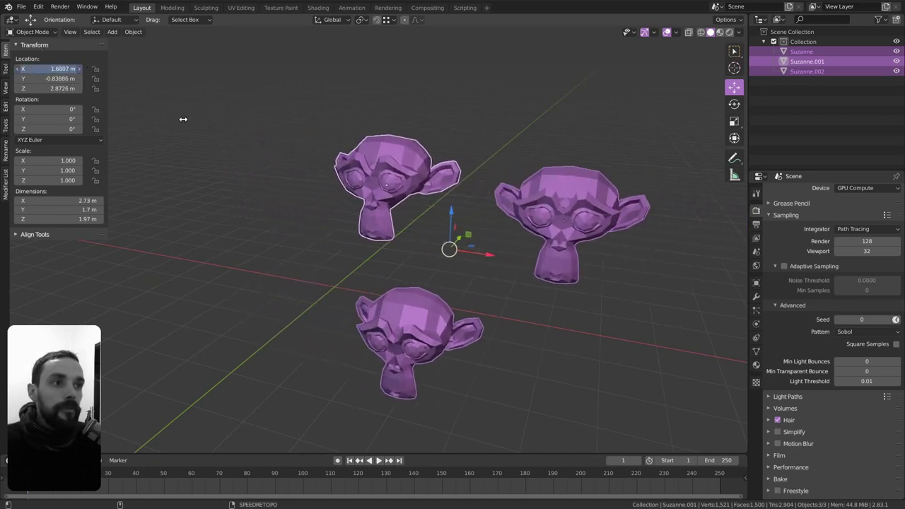
pyautogui.moveTo(181, 108); pyautogui.dragTo(108, 91)
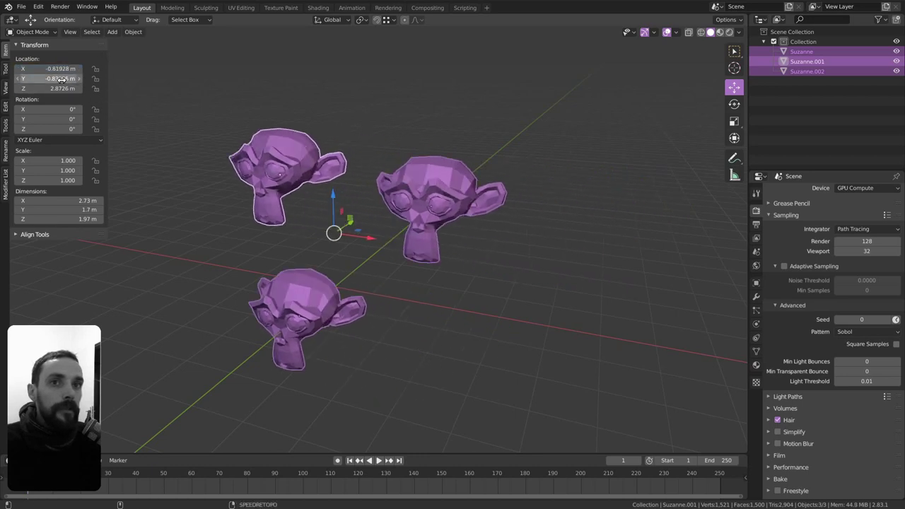
# Set all three heads' location to 0 and tilt them 5.2° on X, undoing both changes.
pyautogui.moveTo(54, 69); pyautogui.dragTo(58, 88)
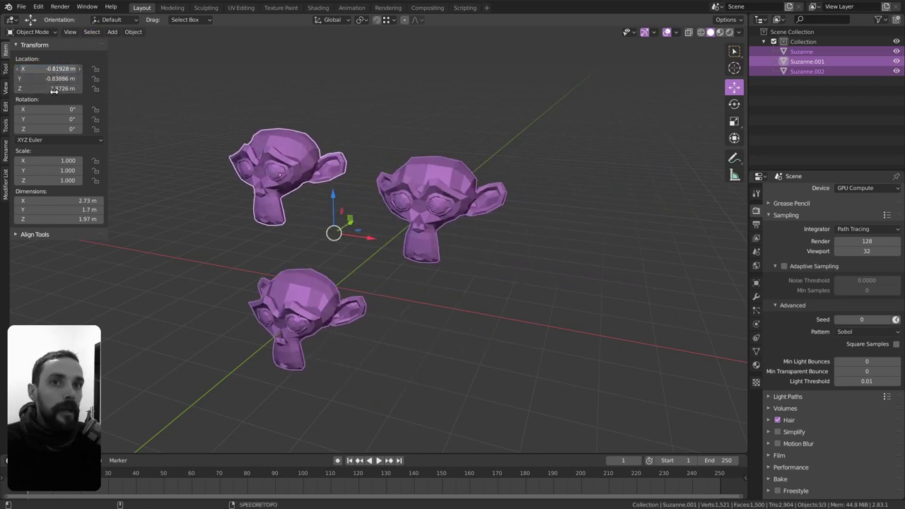
pyautogui.write('0')
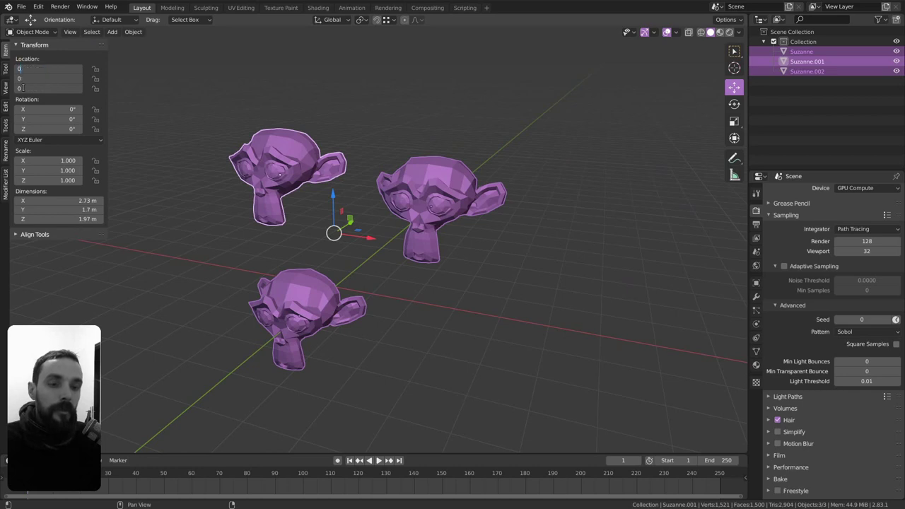
pyautogui.hotkey('alt', 'Return')
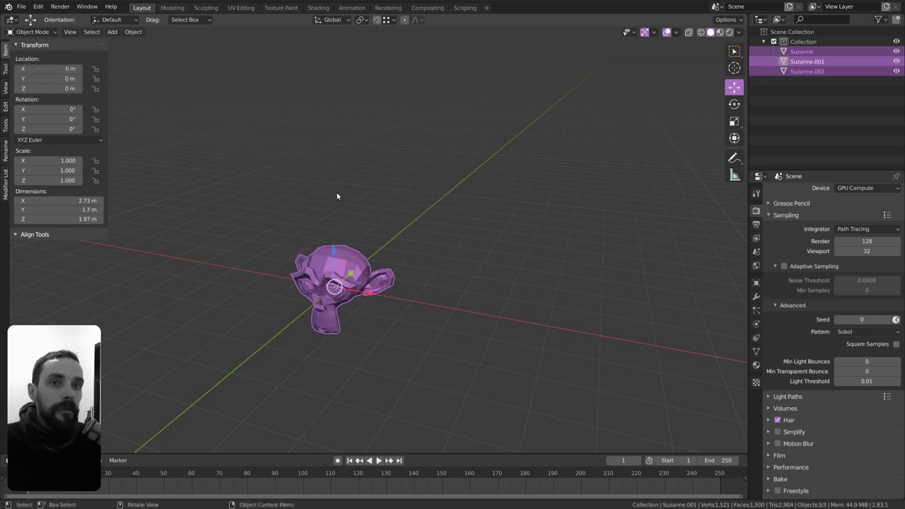
pyautogui.hotkey('ctrl', 'z')
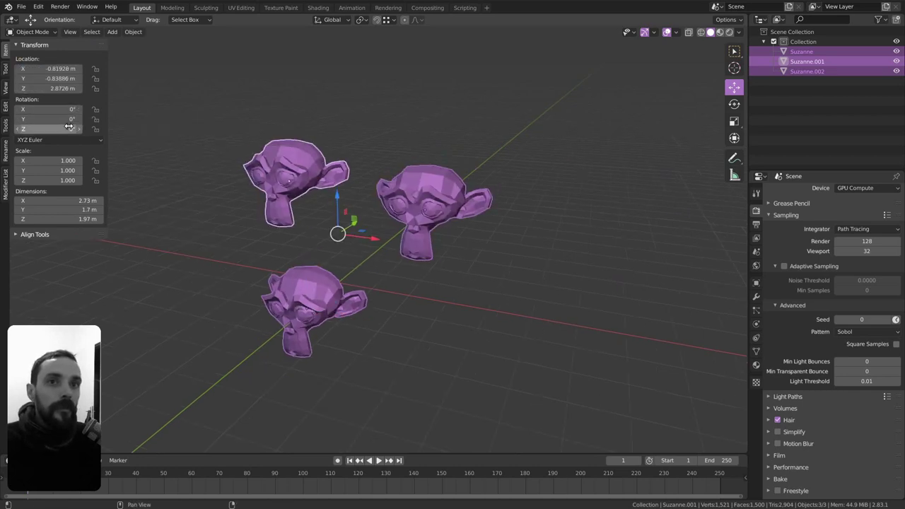
pyautogui.keyDown('alt'); pyautogui.moveTo(69, 110); pyautogui.dragTo(89, 114); pyautogui.keyUp('alt')
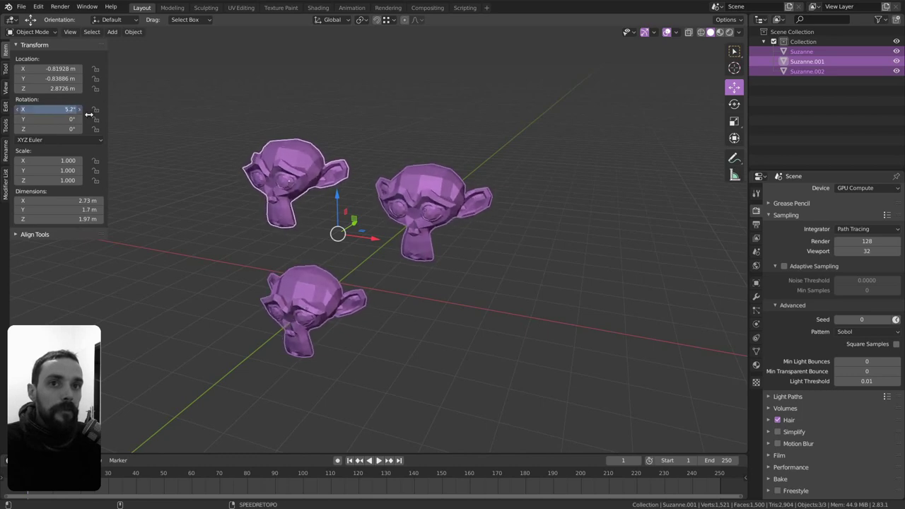
pyautogui.hotkey('ctrl', 'z')
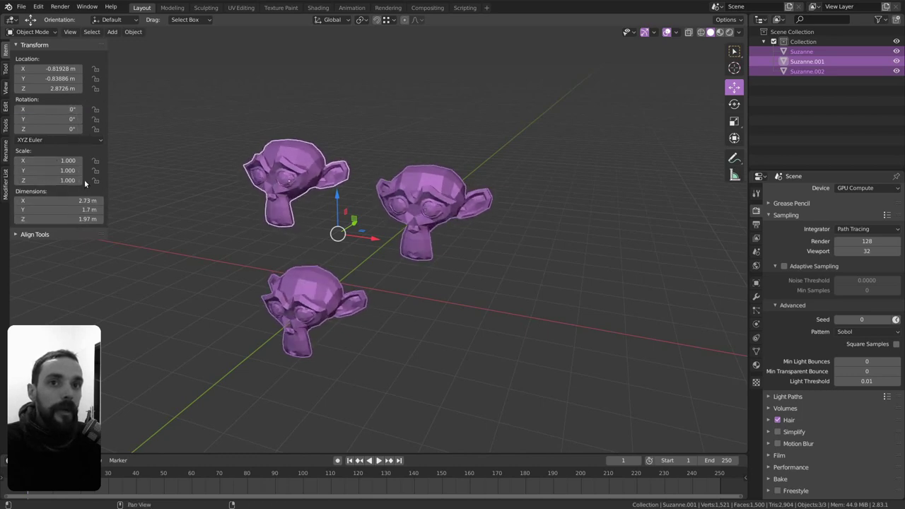
pyautogui.moveTo(198, 219)
pyautogui.mouseDown(button='middle')
pyautogui.moveTo(477, 254)
pyautogui.moveTo(417, 232)
pyautogui.mouseUp(button='middle')
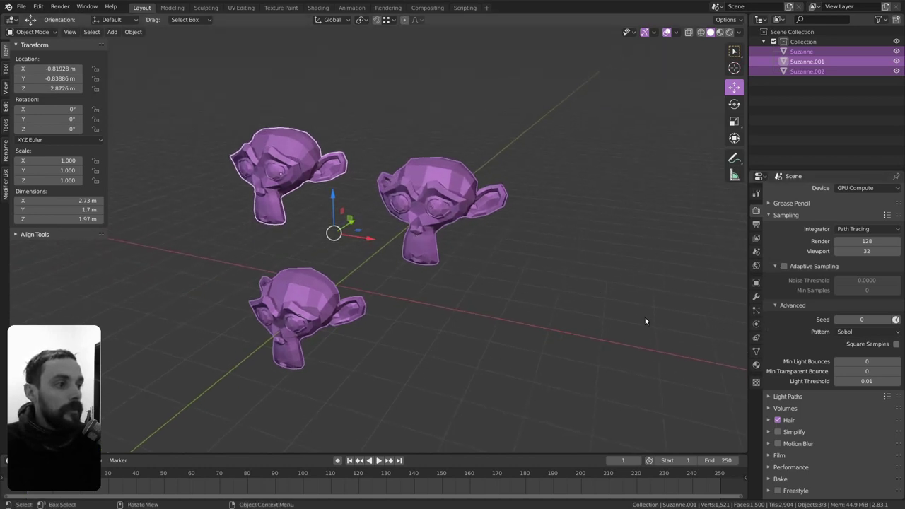
# Show Suzanne.001's object properties with the Viewport Display section expanded.
pyautogui.click(756, 283)
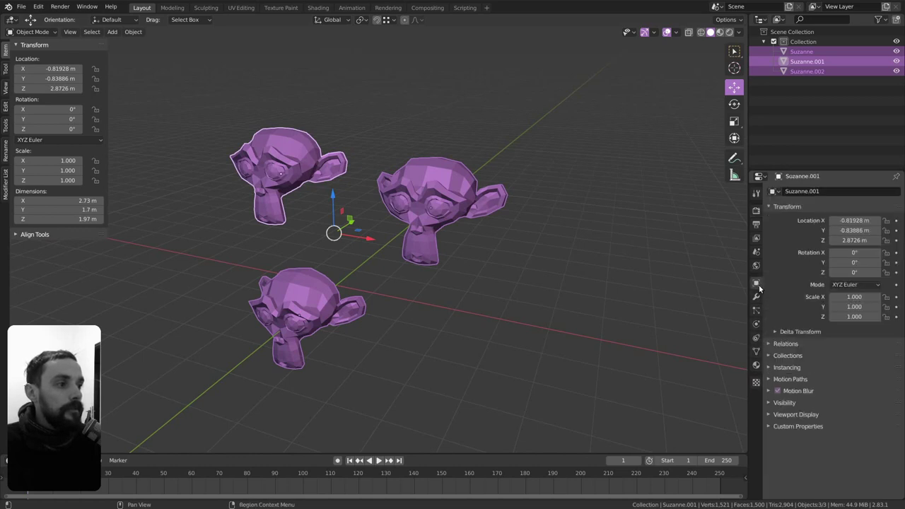
pyautogui.click(795, 415)
pyautogui.scroll(-1, 796, 407)
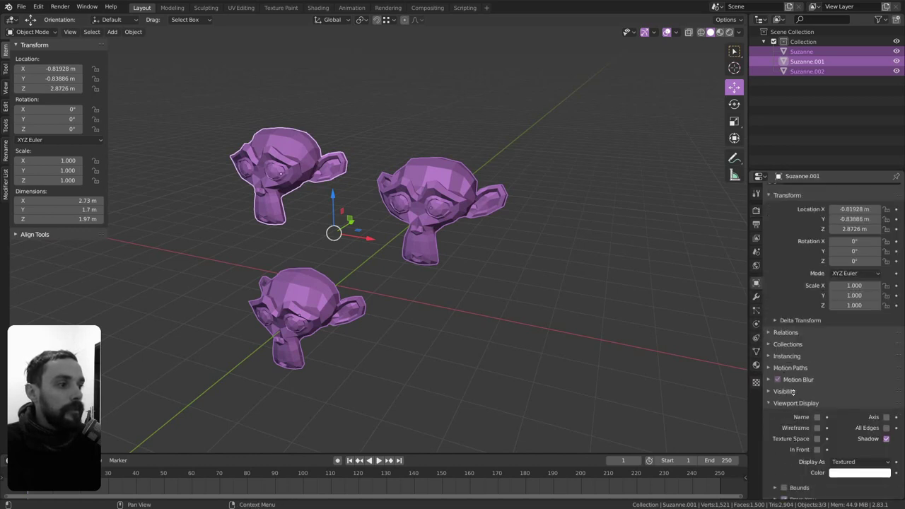
pyautogui.moveTo(612, 313); pyautogui.dragTo(565, 336, button='middle')
pyautogui.moveTo(523, 269)
pyautogui.mouseDown(button='middle')
pyautogui.moveTo(491, 257)
pyautogui.moveTo(511, 257)
pyautogui.mouseUp(button='middle')
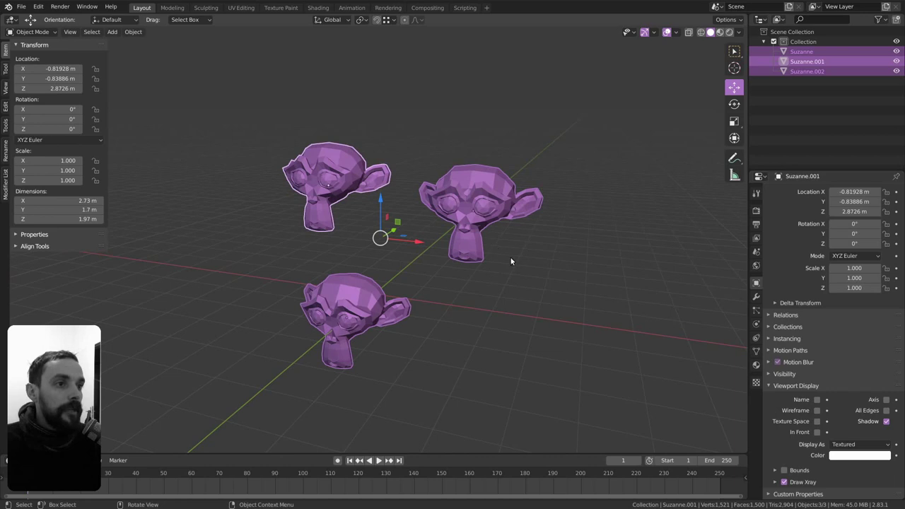
# Turn the top-left monkey's wireframe overlay on and back off, then show its modifier properties.
pyautogui.click(817, 411)
pyautogui.moveTo(654, 364); pyautogui.dragTo(636, 372, button='middle')
pyautogui.click(817, 410)
pyautogui.click(818, 411)
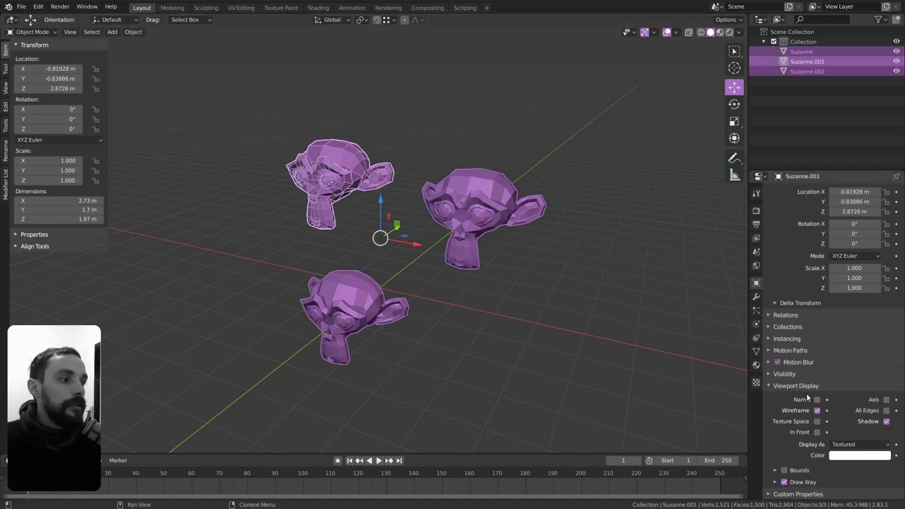
pyautogui.click(817, 411)
pyautogui.click(756, 297)
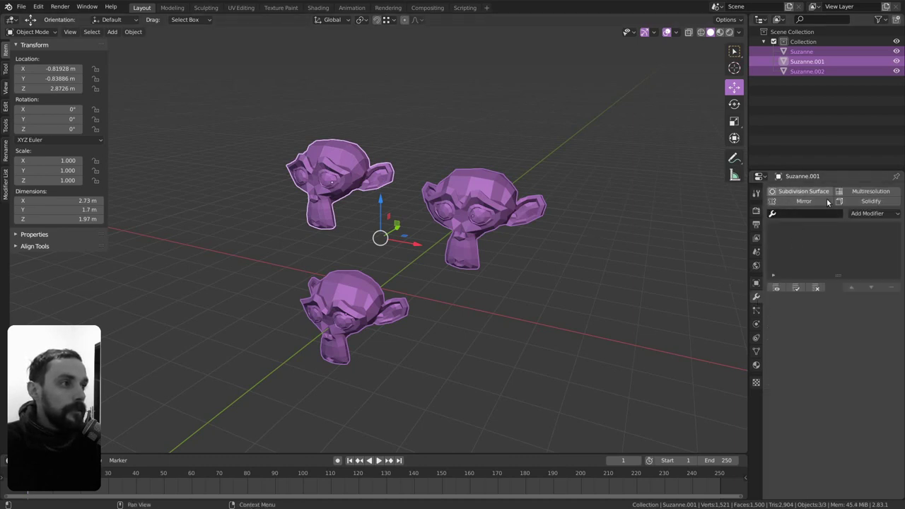
# Add a Subdivision Surface modifier to Suzanne.001, Suzanne.002 and Suzanne.
pyautogui.click(803, 191)
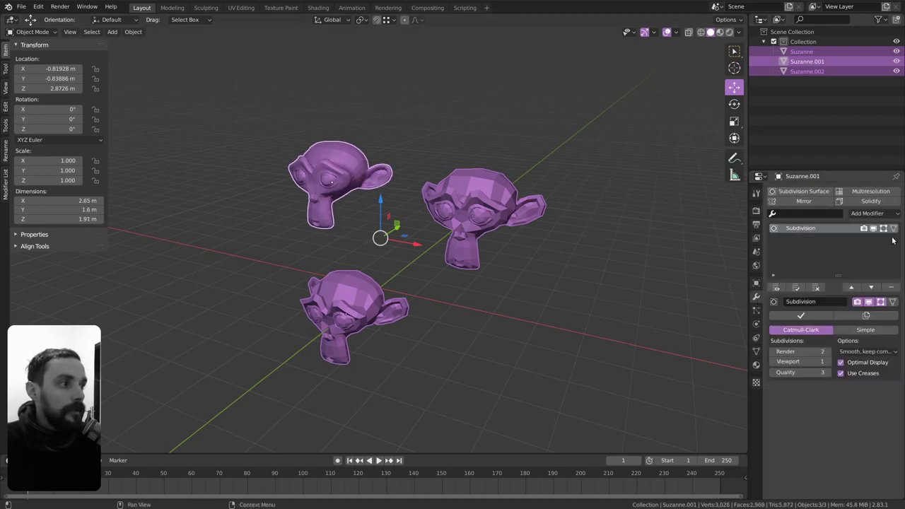
pyautogui.click(465, 207)
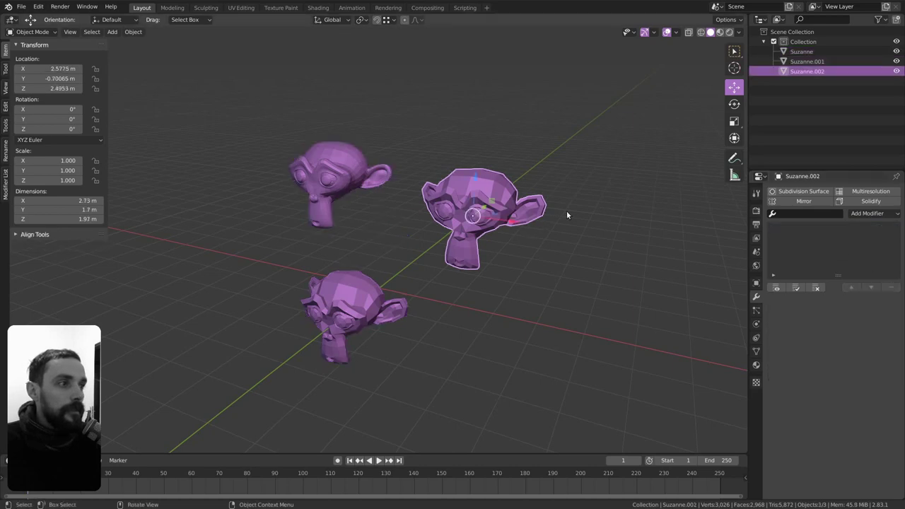
pyautogui.click(803, 191)
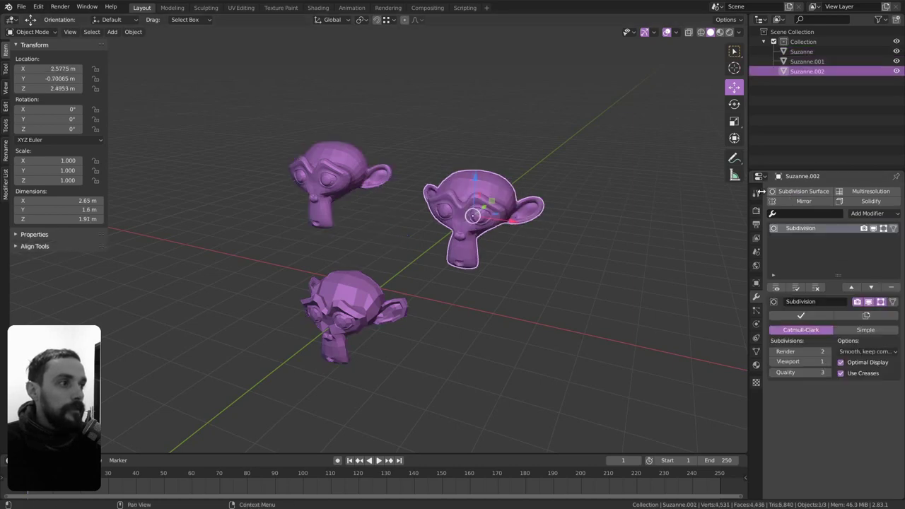
pyautogui.click(380, 297)
pyautogui.click(804, 191)
# Box-select all three monkeys and set their viewport subdivision level to 2.
pyautogui.press('b')
pyautogui.moveTo(242, 91); pyautogui.dragTo(602, 411)
pyautogui.scroll(1, 565, 325)
pyautogui.scroll(2, 550, 317)
pyautogui.keyDown('shift'); pyautogui.moveTo(549, 317); pyautogui.dragTo(527, 316, button='middle'); pyautogui.keyUp('shift')
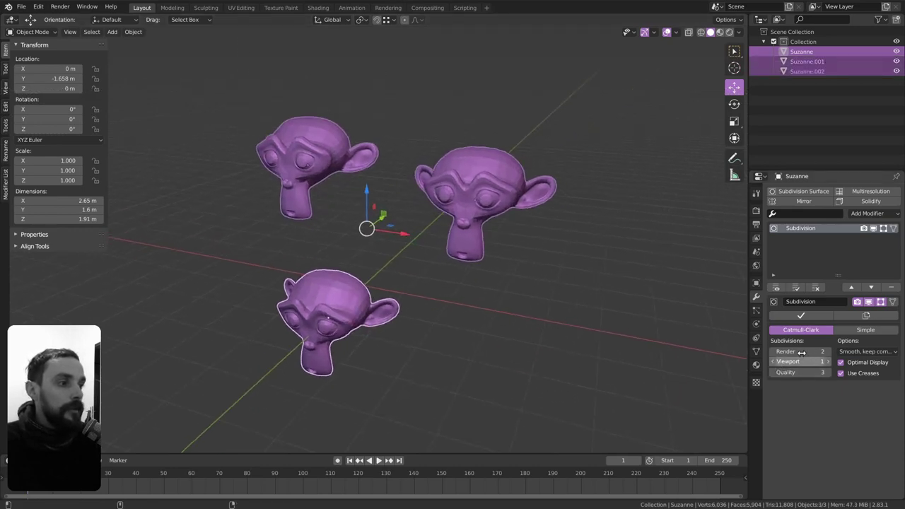
pyautogui.click(773, 362)
pyautogui.click(773, 362)
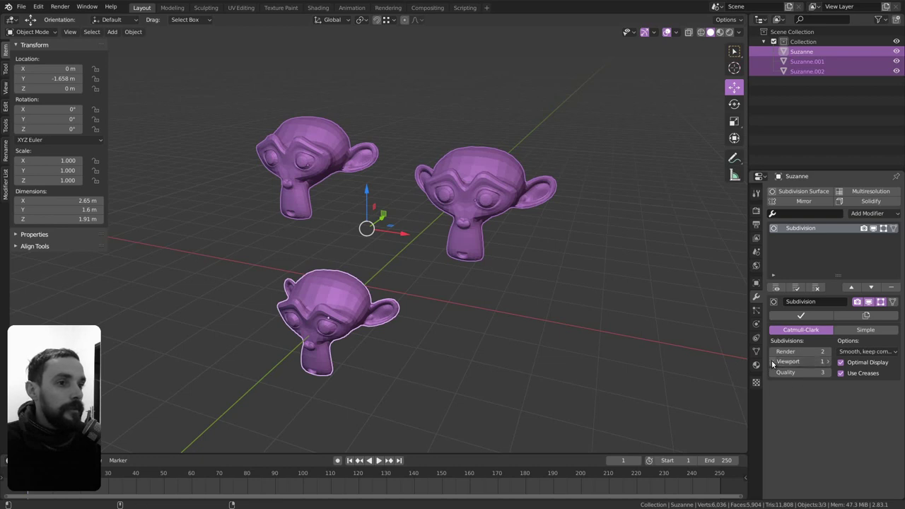
pyautogui.click(829, 362)
pyautogui.click(829, 362)
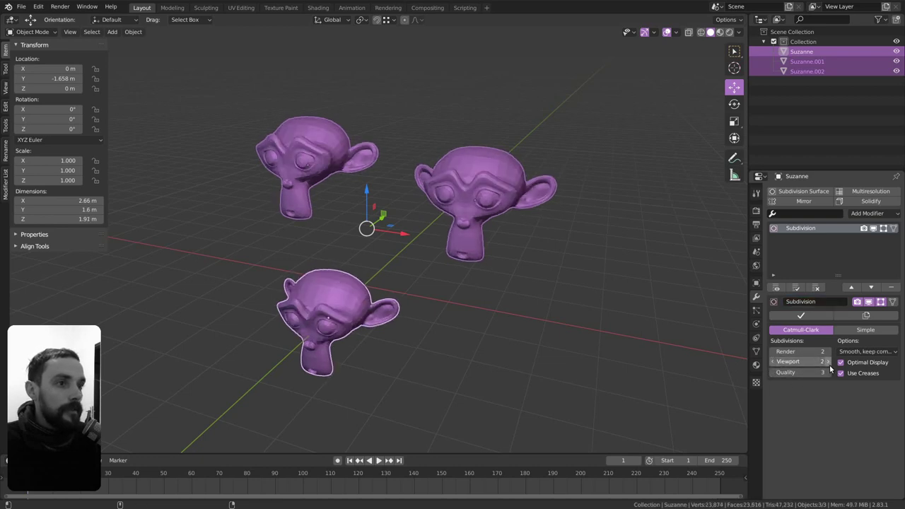
pyautogui.click(829, 362)
pyautogui.click(773, 362)
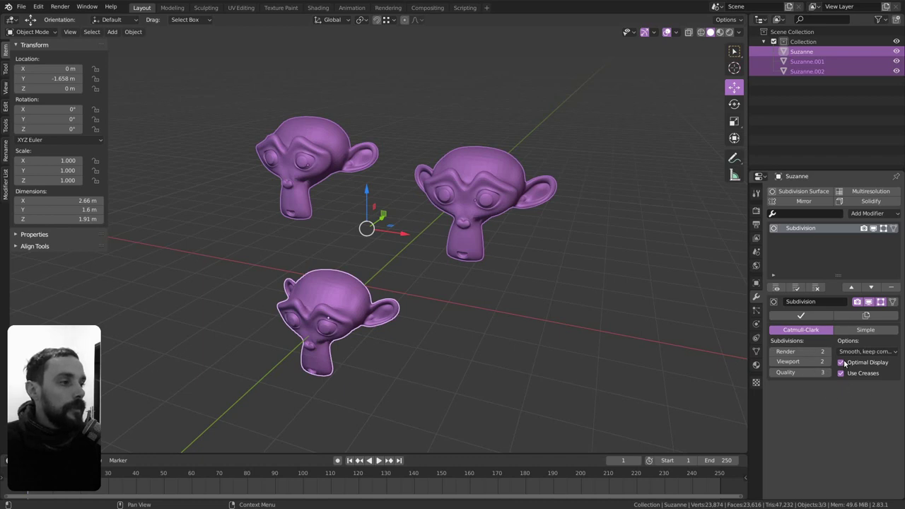
# Toggle the subdivision modifier's viewport display off and on again.
pyautogui.click(869, 302)
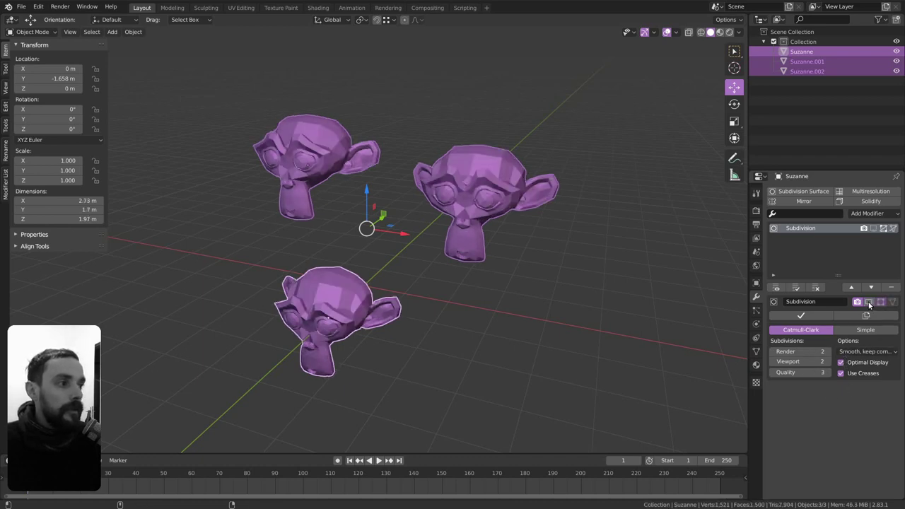
pyautogui.click(869, 303)
pyautogui.click(869, 303)
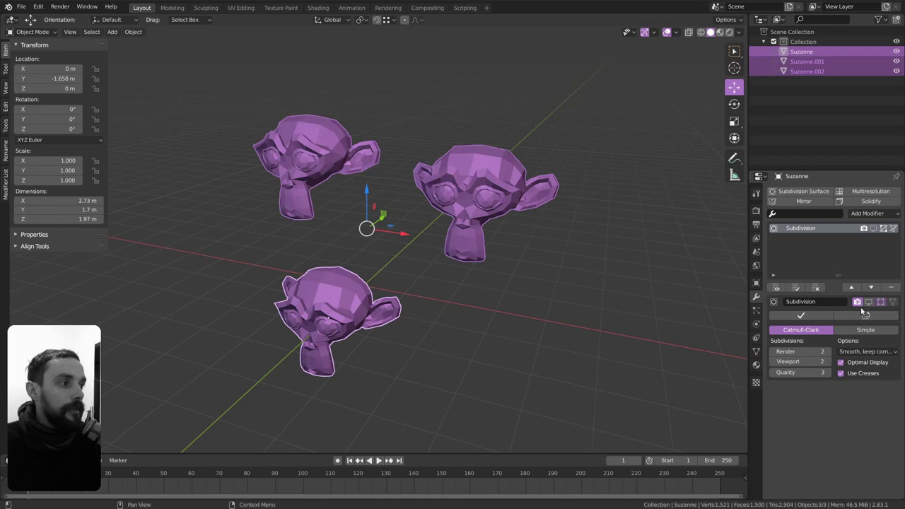
pyautogui.click(869, 303)
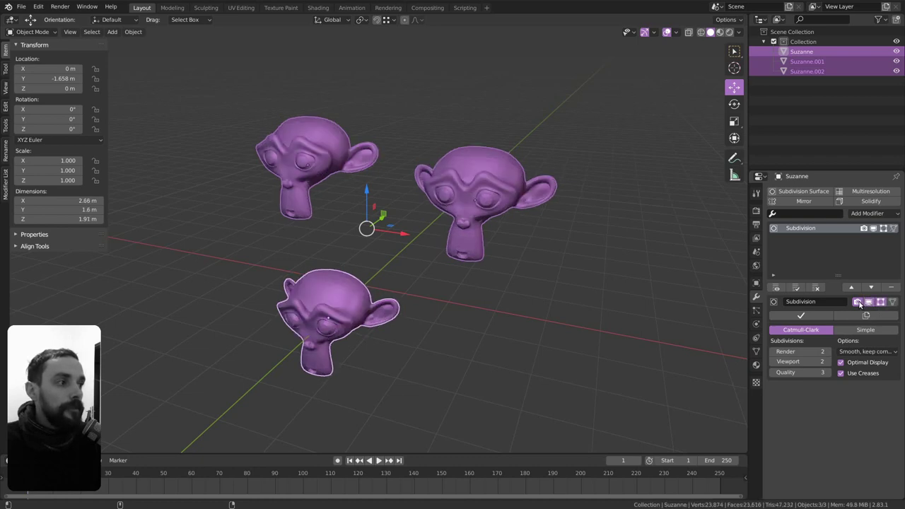
# Select each monkey, reselect all three, and hide then restore their smoothing together.
pyautogui.click(488, 205)
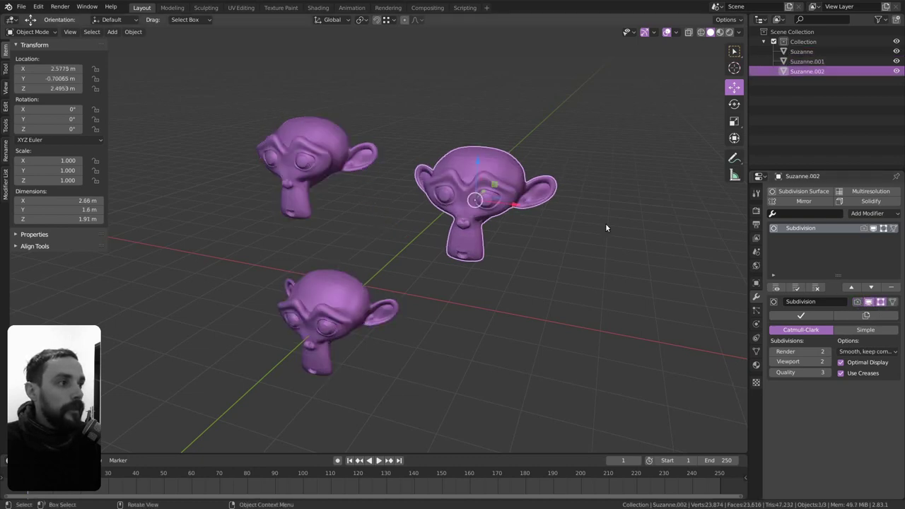
pyautogui.click(381, 304)
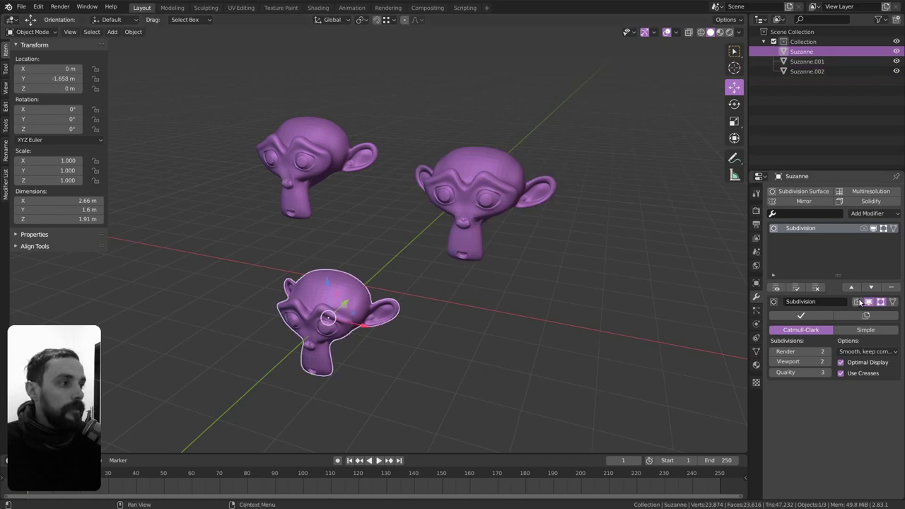
pyautogui.click(311, 142)
pyautogui.moveTo(222, 84); pyautogui.dragTo(560, 377)
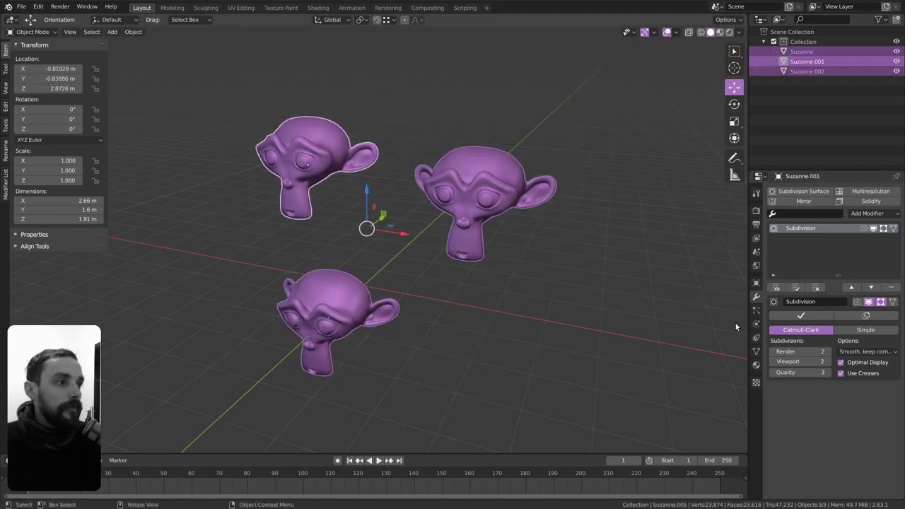
pyautogui.keyDown('alt'); pyautogui.click(869, 302); pyautogui.keyUp('alt')
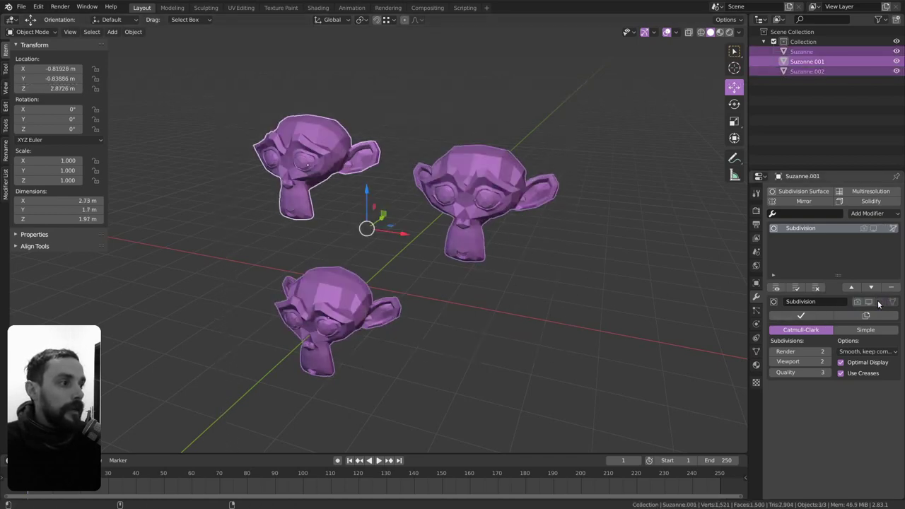
pyautogui.keyDown('alt'); pyautogui.click(858, 303); pyautogui.keyUp('alt')
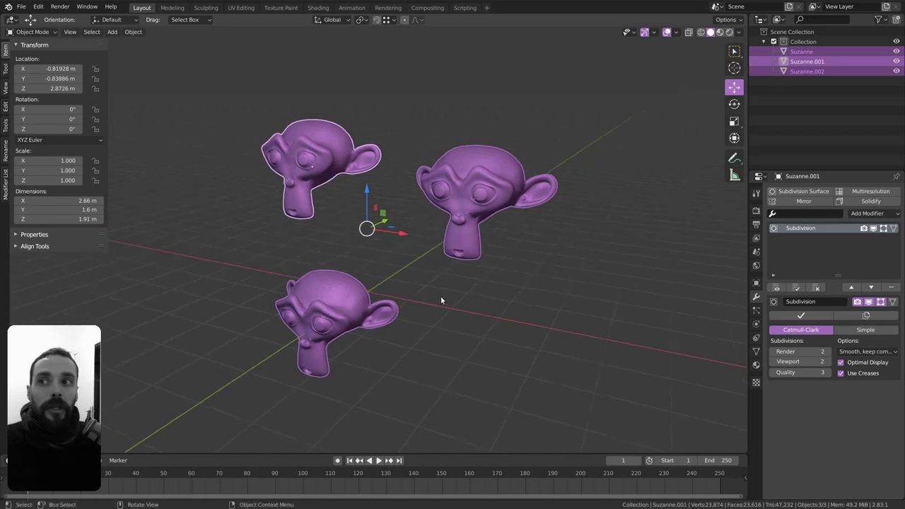
pyautogui.keyDown('alt'); pyautogui.middleClick(479, 253); pyautogui.keyUp('alt')
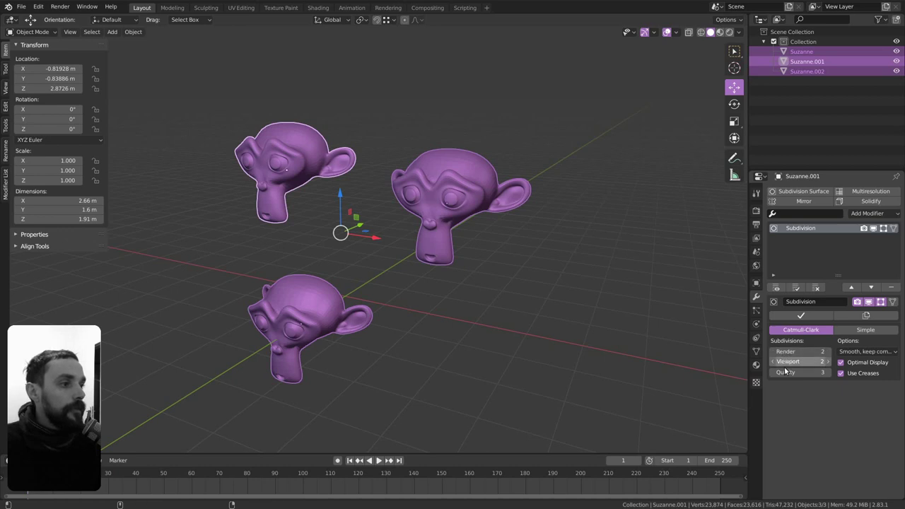
pyautogui.hotkey('ctrl', 'Tab')
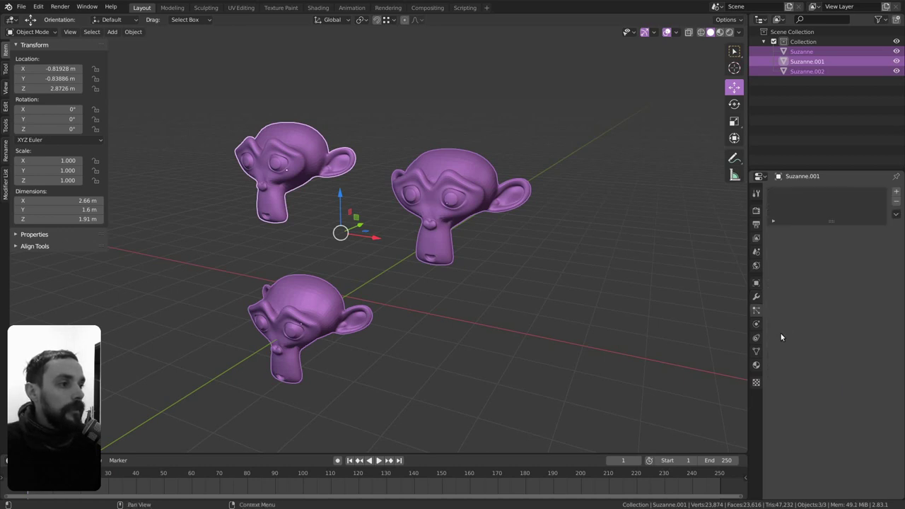
pyautogui.hotkey('ctrl', 'Tab')
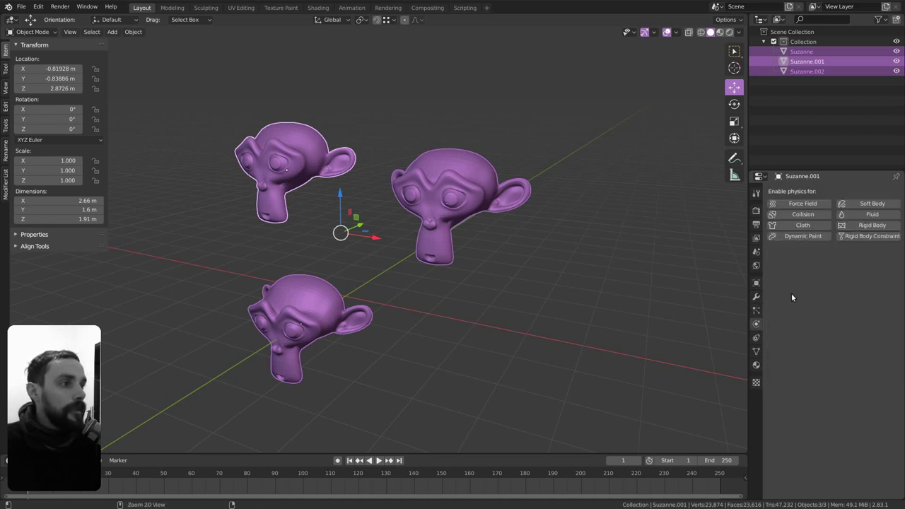
pyautogui.hotkey('ctrl', 'Tab')
pyautogui.hotkey('ctrl', 'Tab')
pyautogui.hotkey('ctrl', 'Tab')
pyautogui.hotkey('ctrl', 'Tab')
pyautogui.hotkey('ctrl', 'Tab')
pyautogui.hotkey('ctrl', 'Tab')
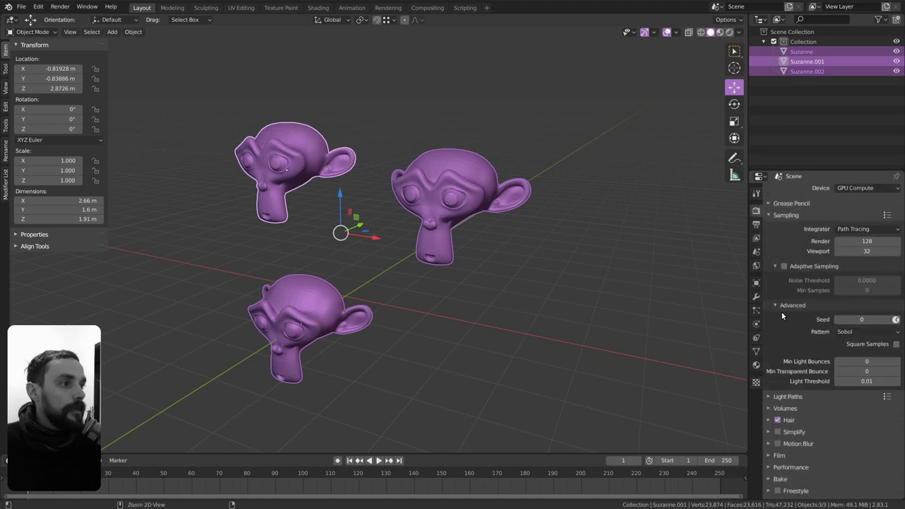
pyautogui.hotkey('ctrl', 'Tab')
pyautogui.hotkey('ctrl', 'Tab')
pyautogui.hotkey('ctrl', 'Tab')
pyautogui.hotkey('ctrl', 'Tab')
pyautogui.hotkey('ctrl', 'shift', 'Tab')
pyautogui.hotkey('ctrl', 'shift', 'Tab')
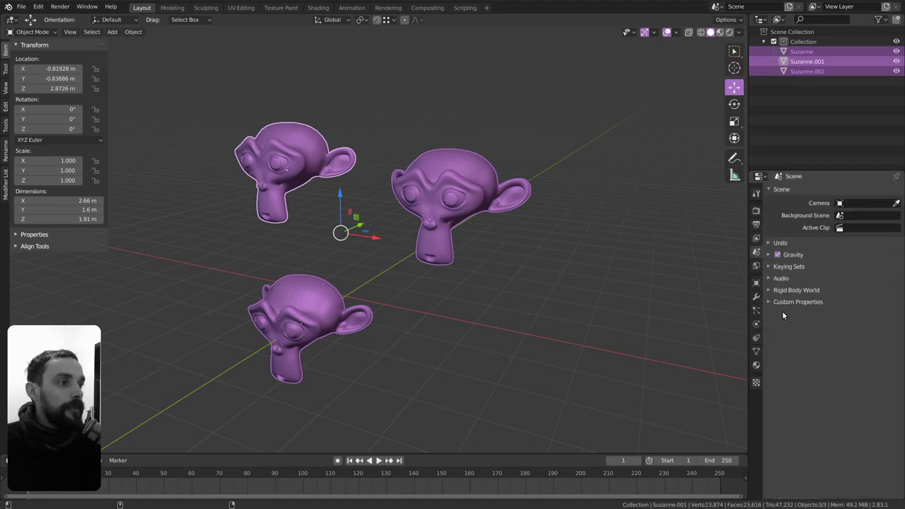
pyautogui.hotkey('ctrl', 'shift', 'Tab')
pyautogui.hotkey('ctrl', 'shift', 'Tab')
pyautogui.hotkey('ctrl', 'Tab')
pyautogui.hotkey('ctrl', 'Tab')
pyautogui.hotkey('ctrl', 'Tab')
pyautogui.hotkey('ctrl', 'Tab')
pyautogui.hotkey('ctrl', 'Tab')
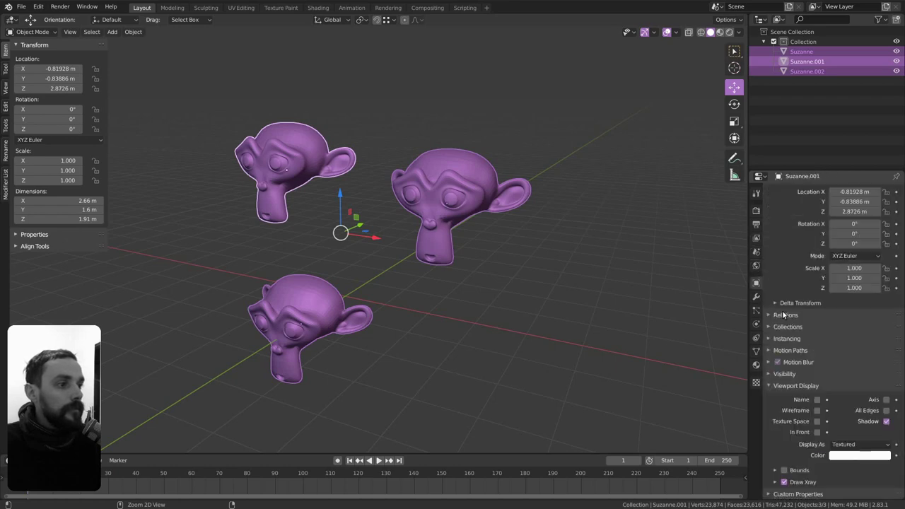
pyautogui.hotkey('ctrl', 'Tab')
pyautogui.hotkey('ctrl', 'shift', 'Tab')
pyautogui.hotkey('ctrl', 'shift', 'Tab')
pyautogui.hotkey('ctrl', 'shift', 'Tab')
pyautogui.hotkey('ctrl', 'shift', 'Tab')
pyautogui.hotkey('ctrl', 'shift', 'Tab')
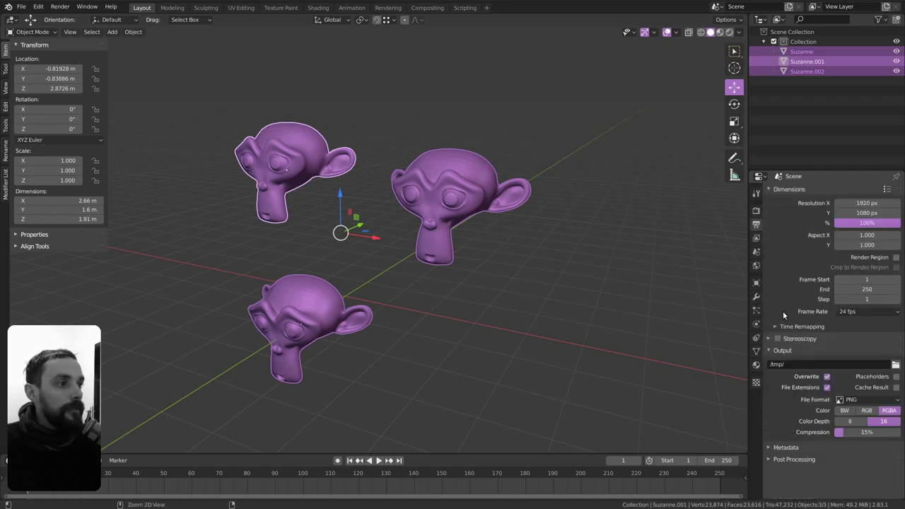
pyautogui.hotkey('ctrl', 'Tab')
pyautogui.hotkey('ctrl', 'Tab')
pyautogui.hotkey('ctrl', 'Tab')
pyautogui.hotkey('ctrl', 'Tab')
pyautogui.hotkey('ctrl', 'Tab')
pyautogui.hotkey('ctrl', 'shift', 'Tab')
pyautogui.hotkey('ctrl', 'shift', 'Tab')
pyautogui.hotkey('ctrl', 'shift', 'Tab')
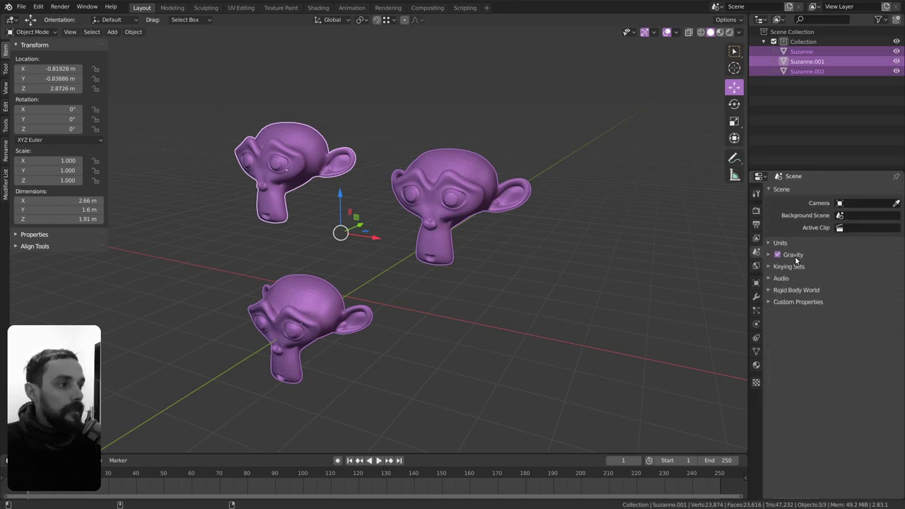
pyautogui.hotkey('ctrl', 'shift', 'Tab')
pyautogui.moveTo(499, 185); pyautogui.dragTo(490, 188, button='middle')
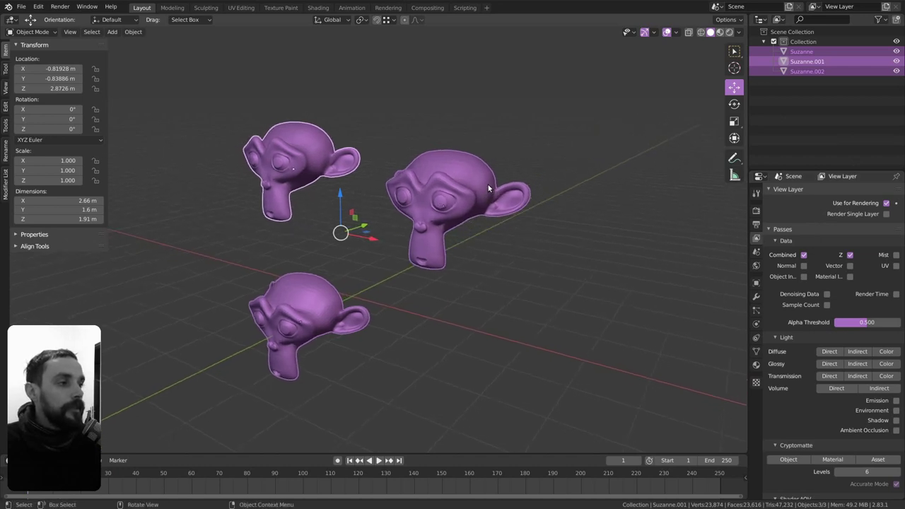
pyautogui.moveTo(559, 289); pyautogui.dragTo(552, 277, button='middle')
pyautogui.moveTo(465, 301)
pyautogui.mouseDown(button='middle')
pyautogui.moveTo(434, 306)
pyautogui.moveTo(424, 290)
pyautogui.mouseUp(button='middle')
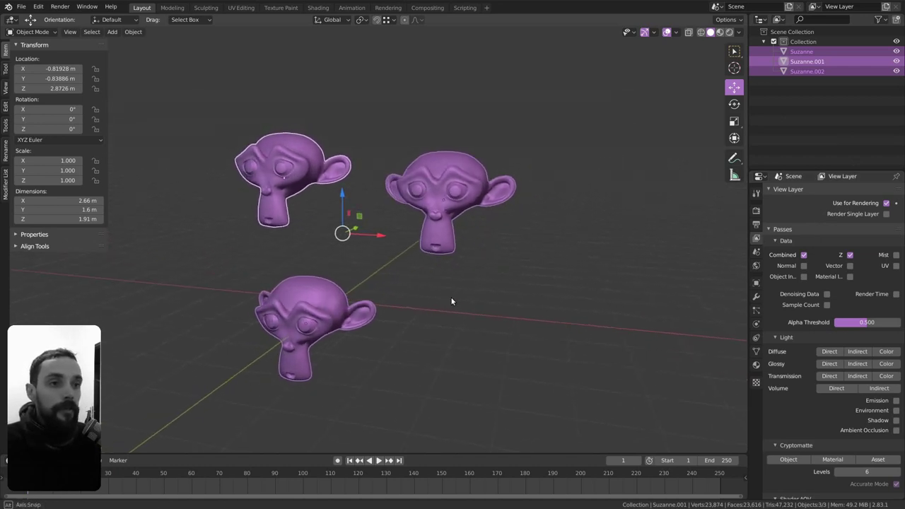
# Delete the two extra Suzanne copies, keeping only the original.
pyautogui.keyDown('shift'); pyautogui.click(289, 178); pyautogui.keyUp('shift')
pyautogui.keyDown('shift'); pyautogui.click(291, 180); pyautogui.keyUp('shift')
pyautogui.press('x')
pyautogui.click(305, 204)
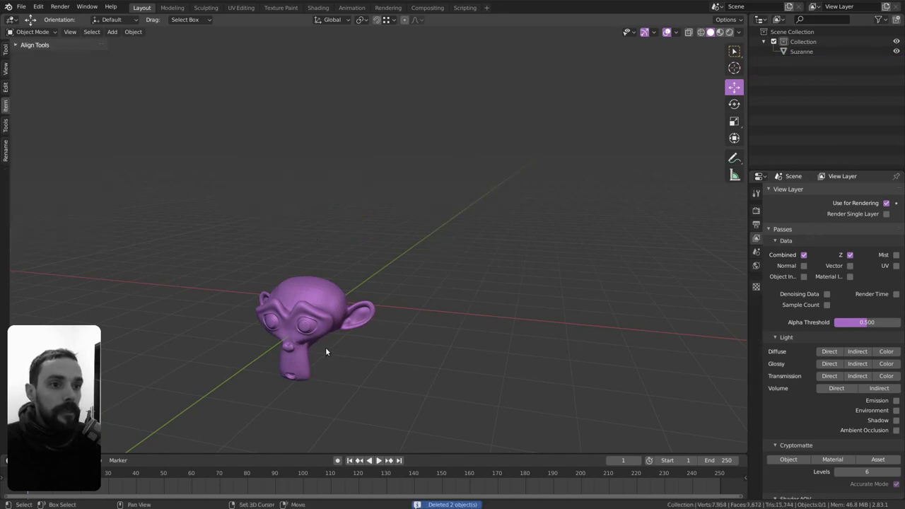
# Select the remaining Suzanne and clear its location back to the origin.
pyautogui.moveTo(325, 347)
pyautogui.mouseDown(button='middle')
pyautogui.moveTo(341, 300)
pyautogui.moveTo(343, 319)
pyautogui.mouseUp(button='middle')
pyautogui.click(340, 300)
pyautogui.hotkey('alt', 'g')
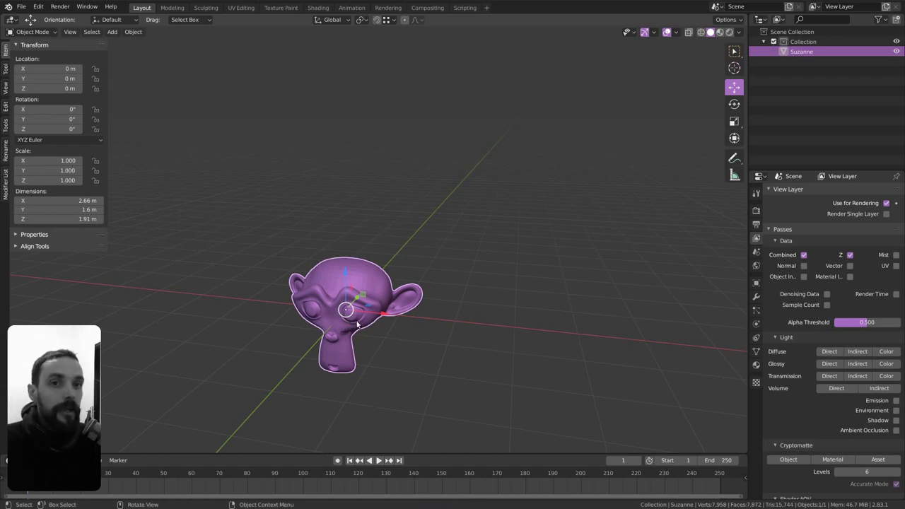
# In Edit Mode with see-through display, select only the right ear and scale it up.
pyautogui.moveTo(358, 327)
pyautogui.mouseDown(button='middle')
pyautogui.moveTo(346, 306)
pyautogui.moveTo(414, 307)
pyautogui.moveTo(452, 277)
pyautogui.moveTo(424, 283)
pyautogui.mouseUp(button='middle')
pyautogui.hotkey('ctrl', 'Tab')
pyautogui.click(461, 300)
pyautogui.hotkey('alt', 'z')
pyautogui.hotkey('alt', 'a')
pyautogui.moveTo(396, 282); pyautogui.dragTo(435, 329)
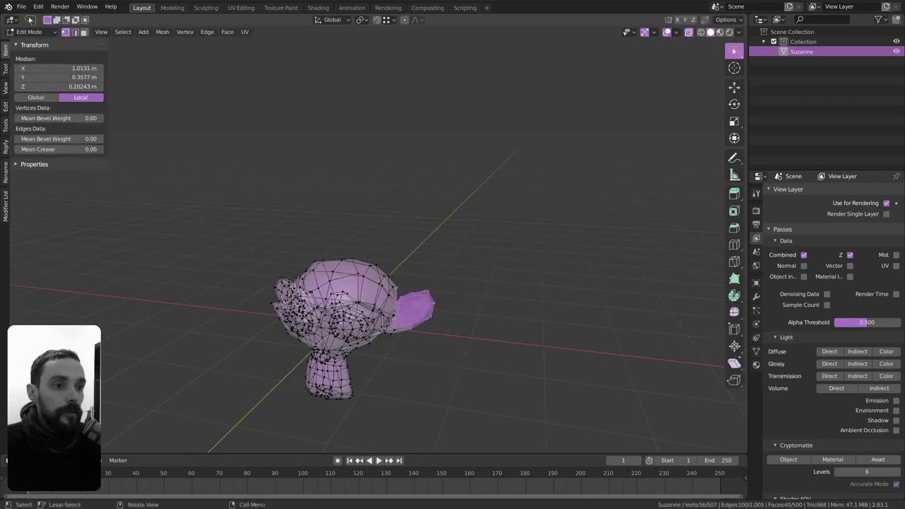
pyautogui.press('s')
pyautogui.click(458, 318)
# Return to Object Mode, turn off see-through display, and inspect the lopsided Suzanne.
pyautogui.hotkey('ctrl', 'Tab')
pyautogui.click(414, 285)
pyautogui.moveTo(414, 284); pyautogui.dragTo(393, 303, button='middle')
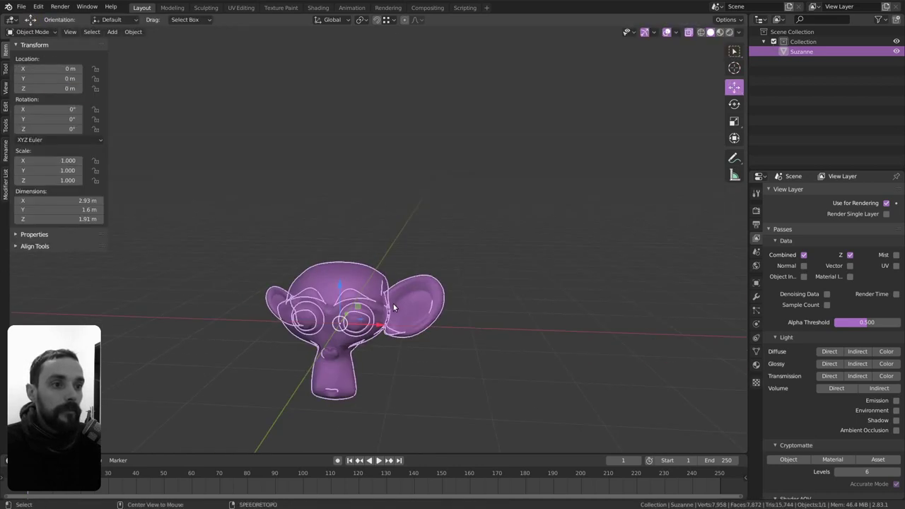
pyautogui.hotkey('alt', 'z')
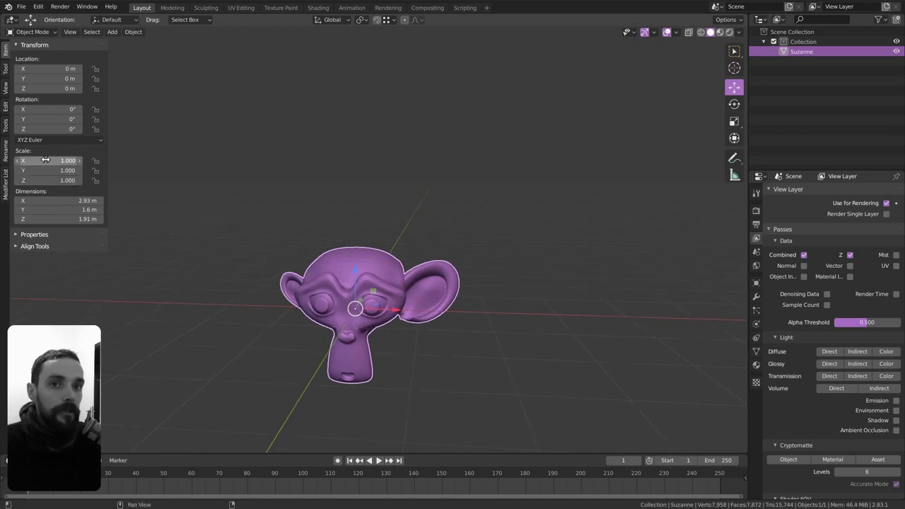
pyautogui.keyDown('ctrl'); pyautogui.moveTo(50, 161); pyautogui.dragTo(60, 128, button='middle'); pyautogui.keyUp('ctrl')
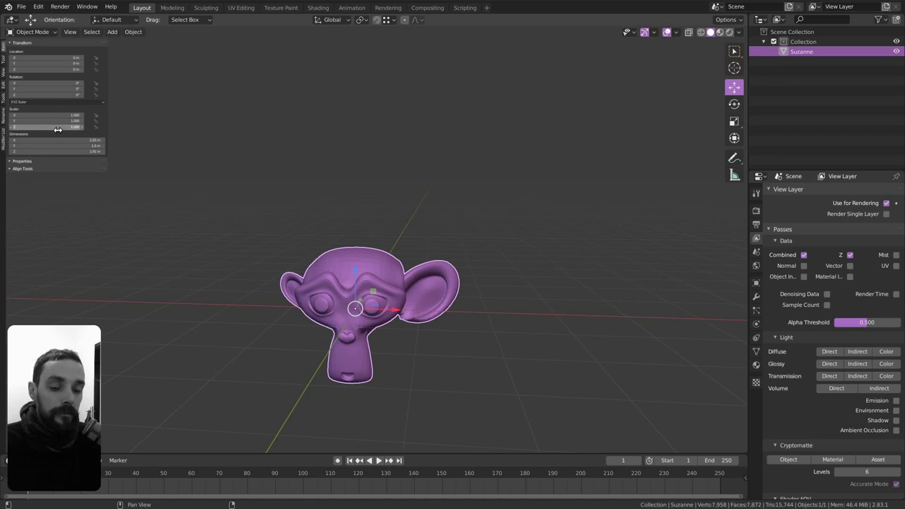
pyautogui.press('Home')
pyautogui.moveTo(292, 236)
pyautogui.mouseDown(button='middle')
pyautogui.moveTo(365, 292)
pyautogui.moveTo(333, 283)
pyautogui.mouseUp(button='middle')
pyautogui.keyDown('ctrl'); pyautogui.moveTo(67, 198); pyautogui.dragTo(69, 177, button='middle'); pyautogui.keyUp('ctrl')
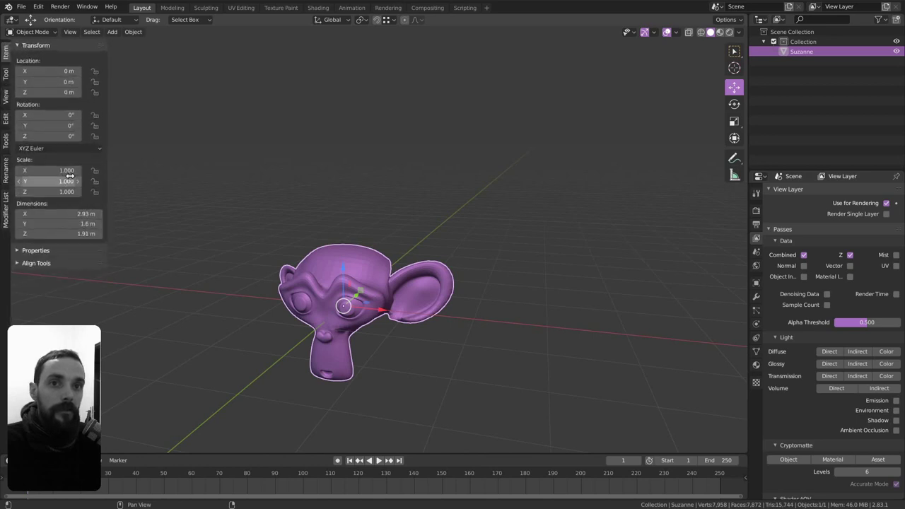
pyautogui.click(38, 7)
pyautogui.click(83, 145)
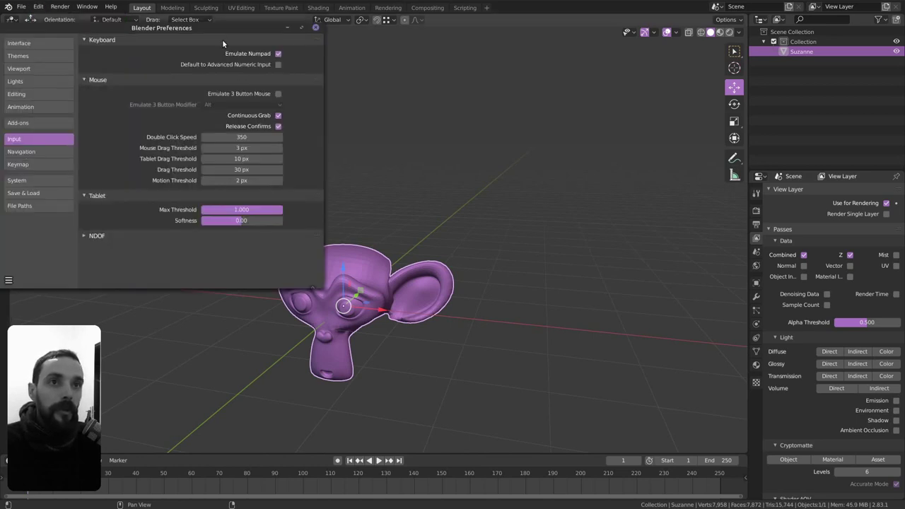
pyautogui.moveTo(222, 38); pyautogui.dragTo(515, 109)
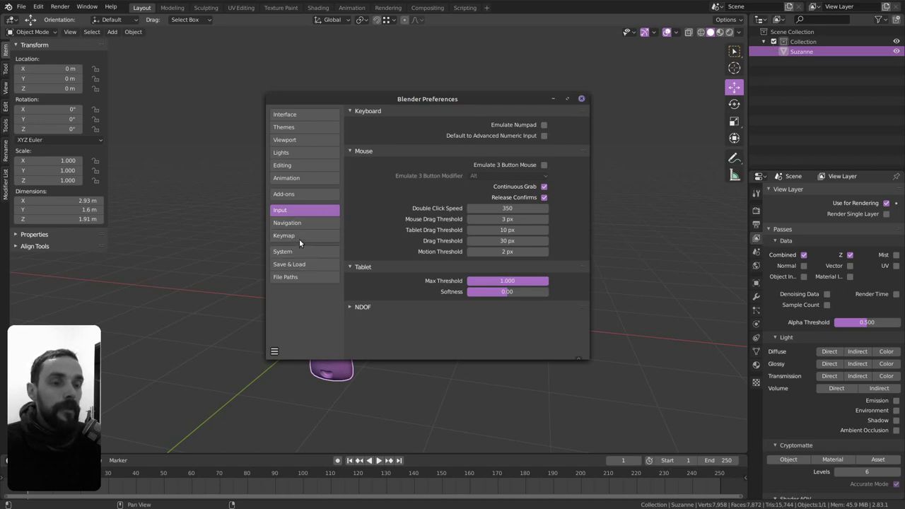
pyautogui.click(582, 100)
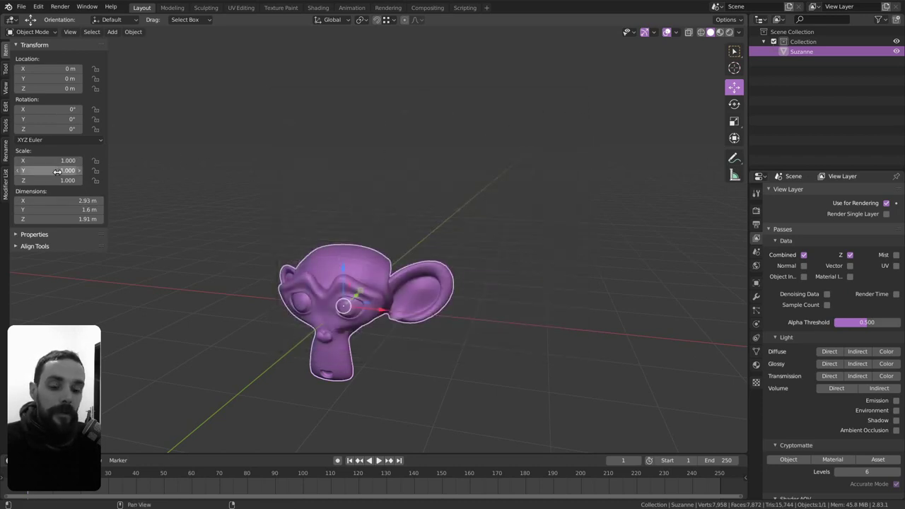
pyautogui.moveTo(60, 162); pyautogui.dragTo(60, 163)
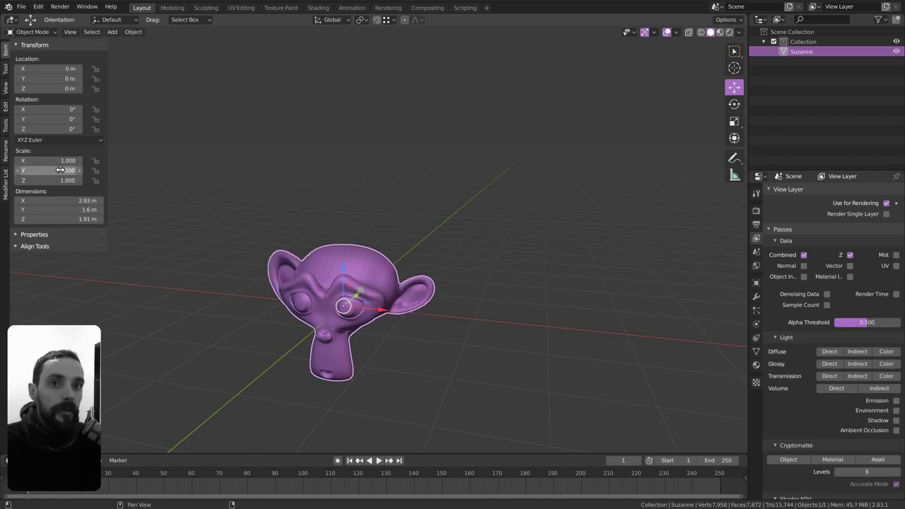
pyautogui.press('-')
pyautogui.press('-')
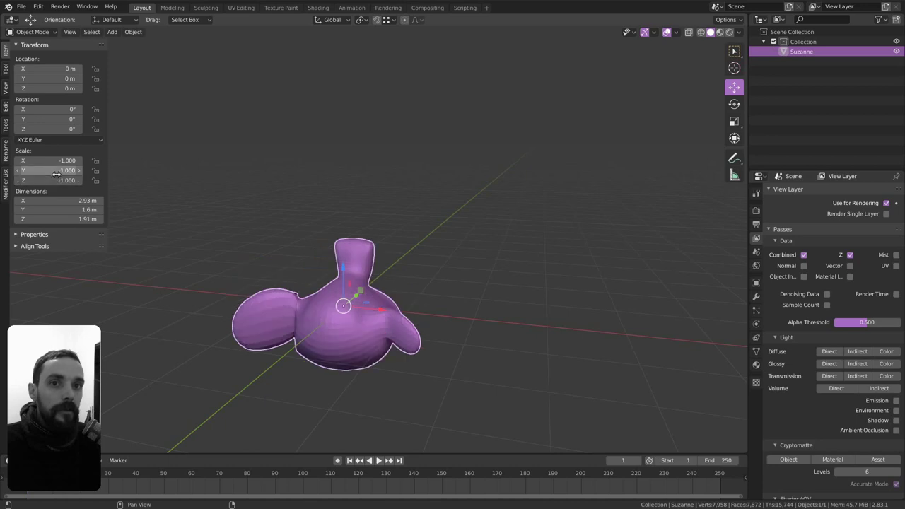
pyautogui.press('-')
pyautogui.press('-')
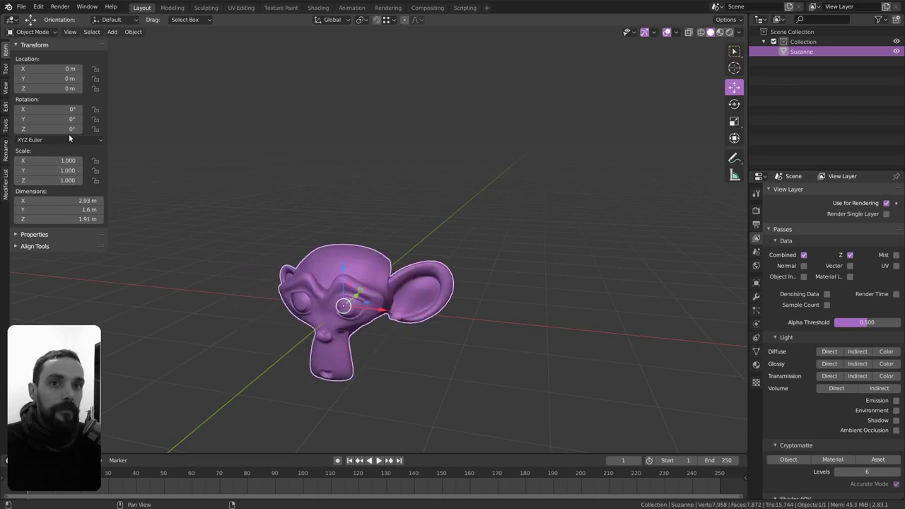
pyautogui.press('r')
pyautogui.press('r')
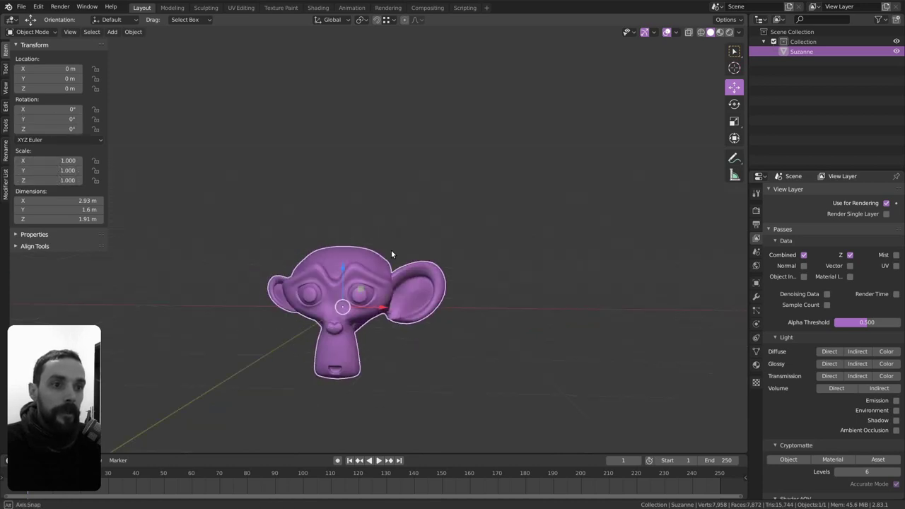
pyautogui.click(225, 245)
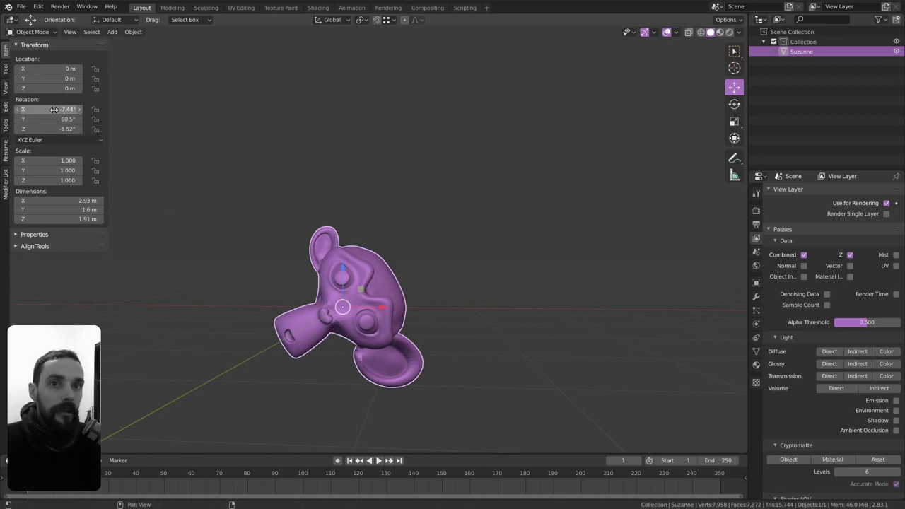
pyautogui.moveTo(53, 109); pyautogui.dragTo(53, 109)
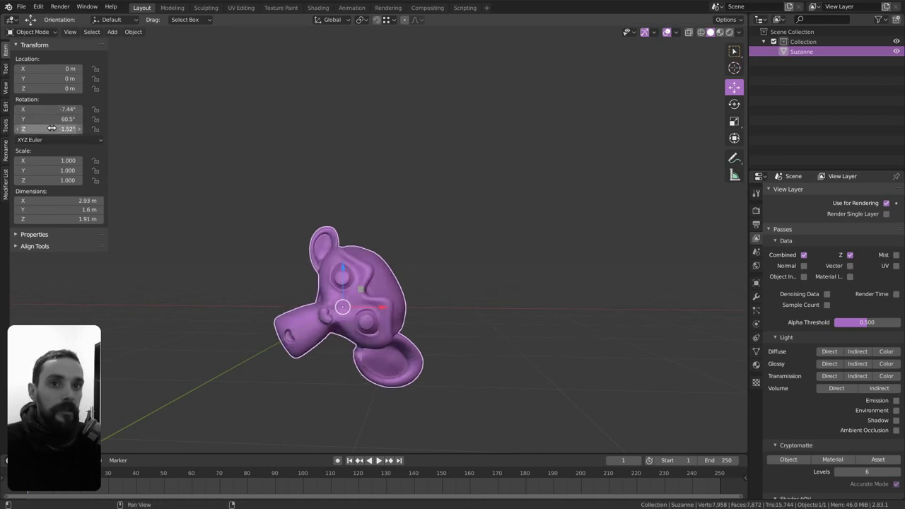
pyautogui.press('-')
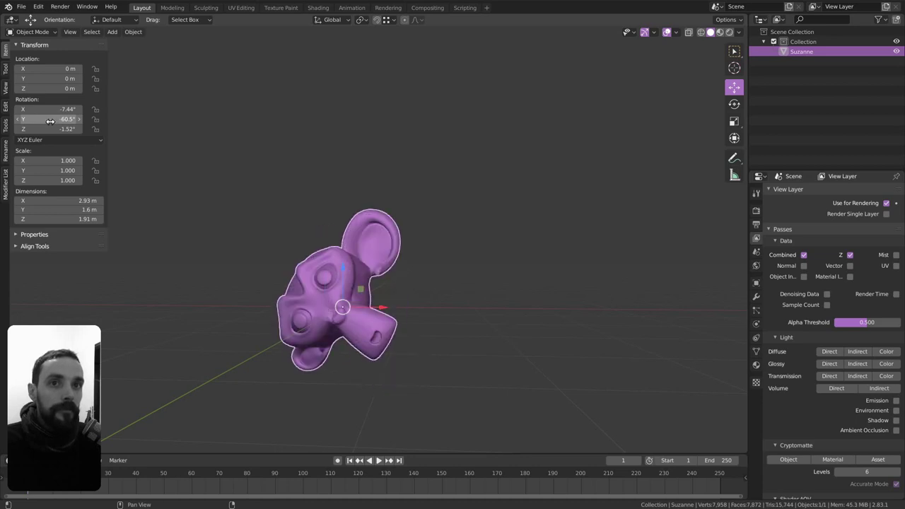
pyautogui.press('-')
pyautogui.press('-')
pyautogui.press('-')
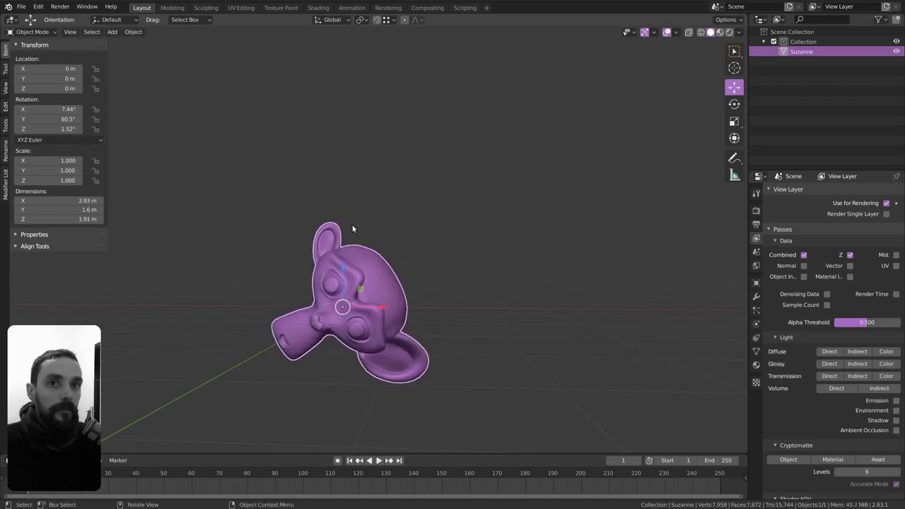
pyautogui.moveTo(550, 277); pyautogui.dragTo(422, 277, button='middle')
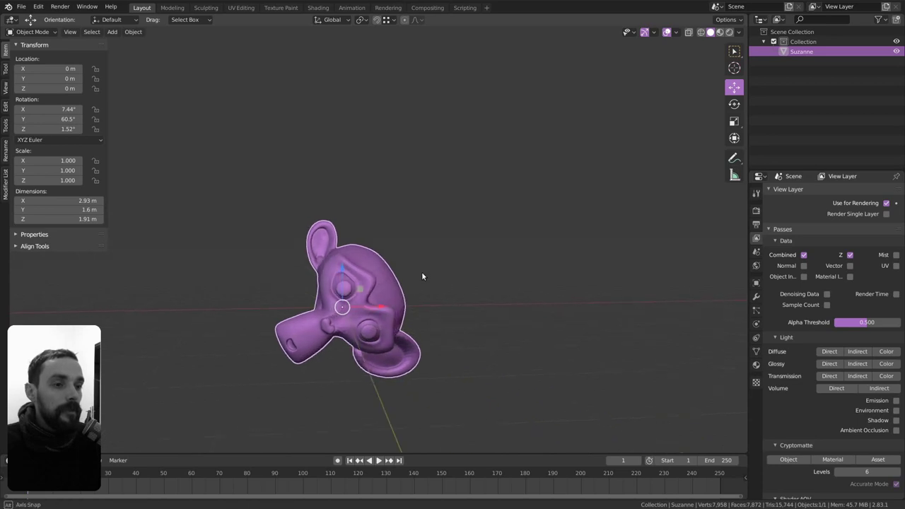
pyautogui.hotkey('alt', 'r')
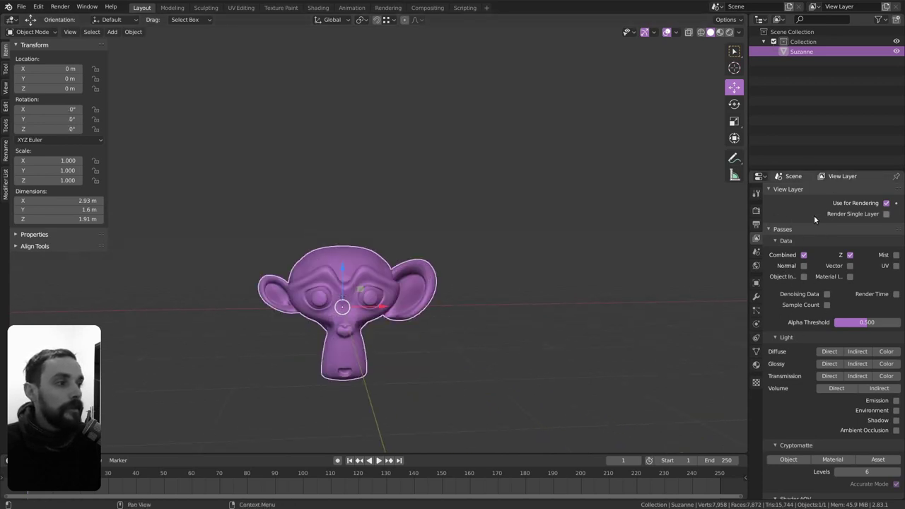
pyautogui.moveTo(667, 247)
pyautogui.mouseDown(button='middle')
pyautogui.moveTo(505, 320)
pyautogui.moveTo(479, 306)
pyautogui.moveTo(420, 305)
pyautogui.mouseUp(button='middle')
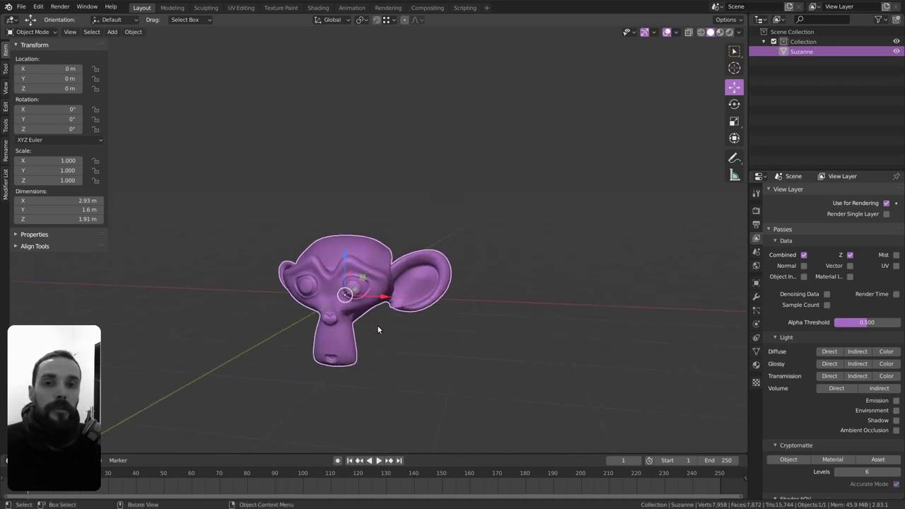